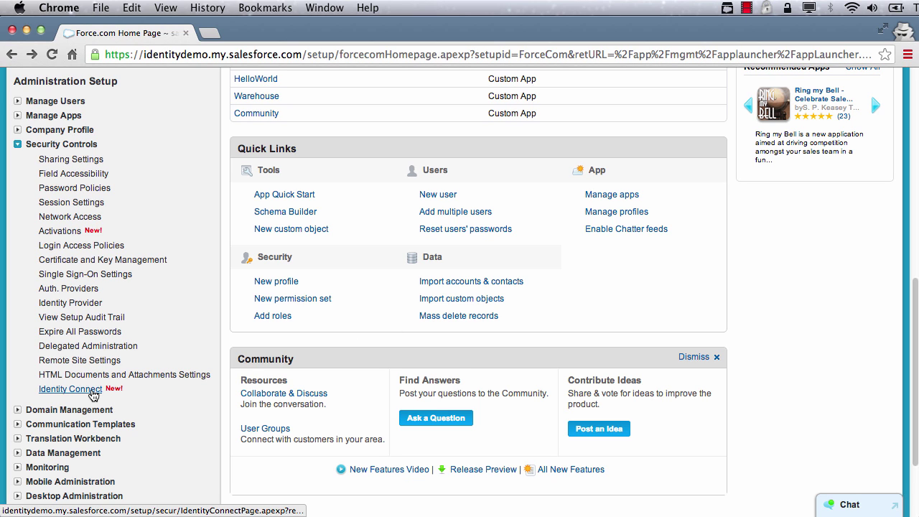
Download the Linux version of Identity Connect from Setup's Identity Connect page
left_click(93, 394)
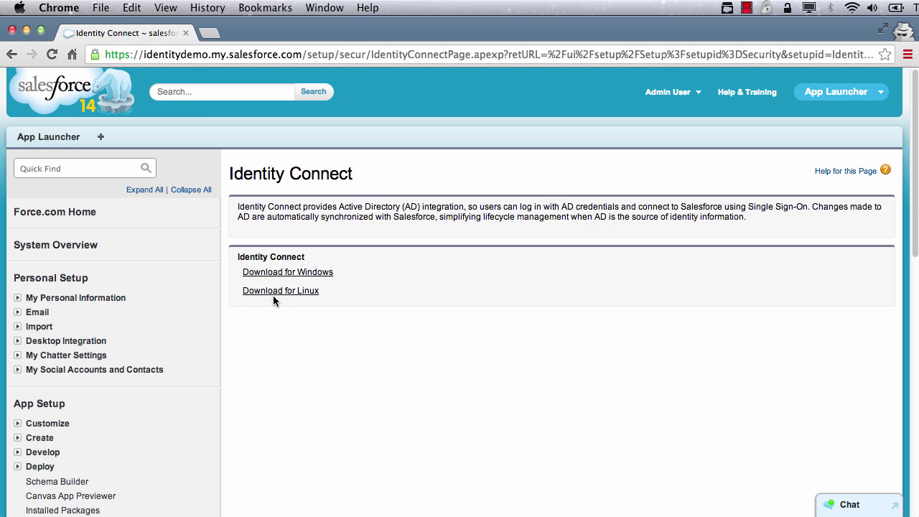
left_click(280, 296)
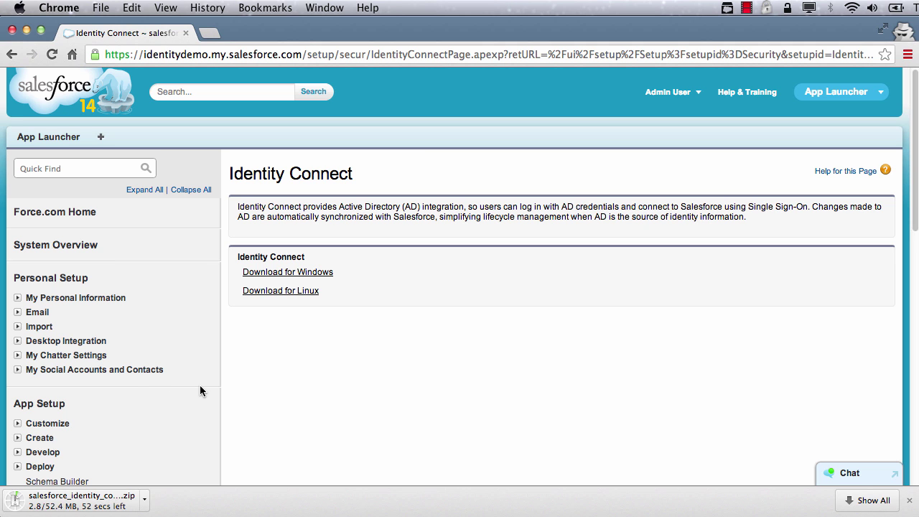
scroll(132, 413, "down", 5)
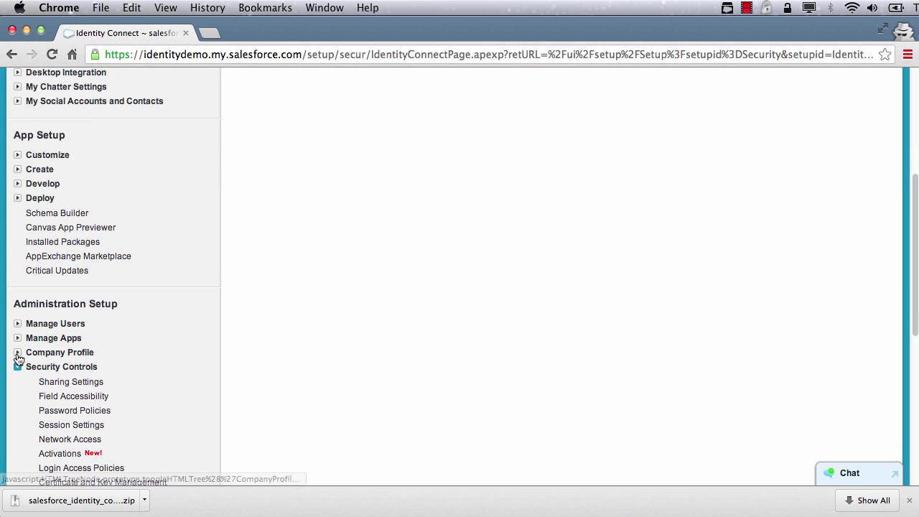
Confirm 100 Identity Connect permission set licenses in Company Information, then open the downloaded zip
left_click(18, 352)
left_click(72, 368)
scroll(363, 292, "down", 10)
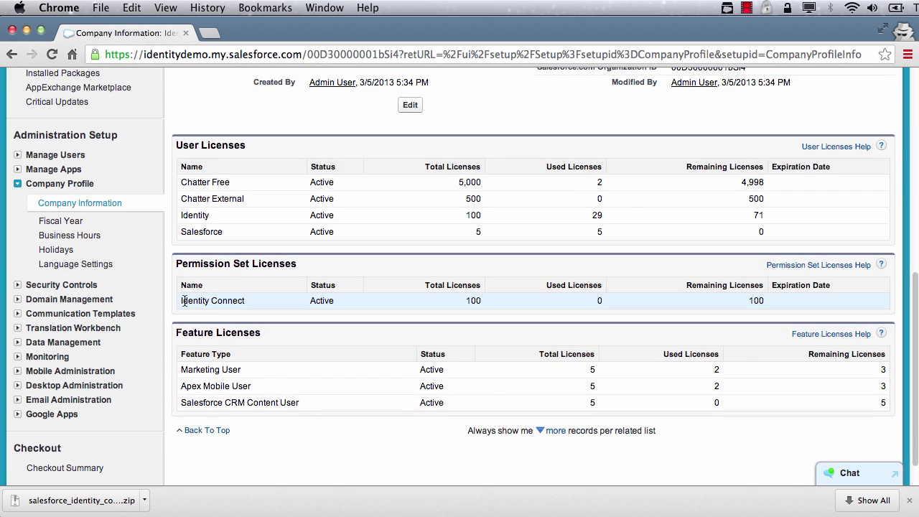
left_click(144, 501)
left_click(180, 511)
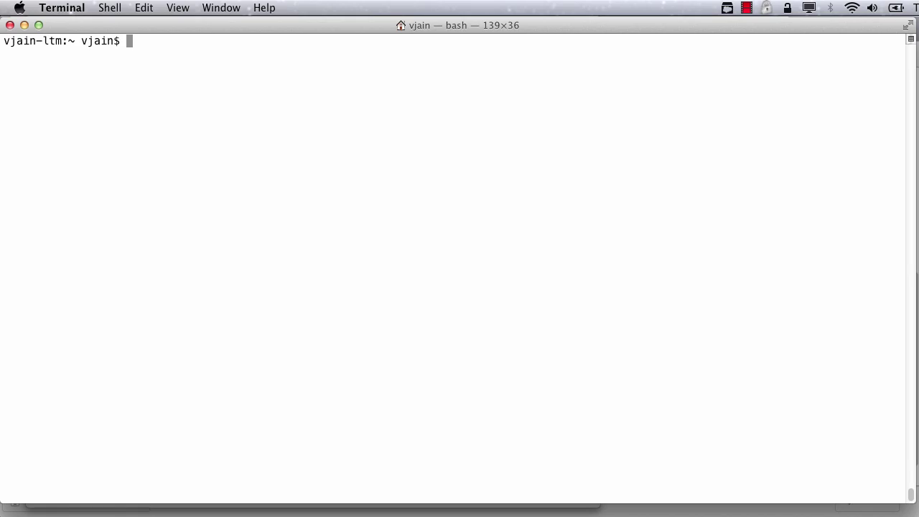
Unzip Downloads/salesforce_identity_connect_linux.zip in Terminal
type("unzip Down")
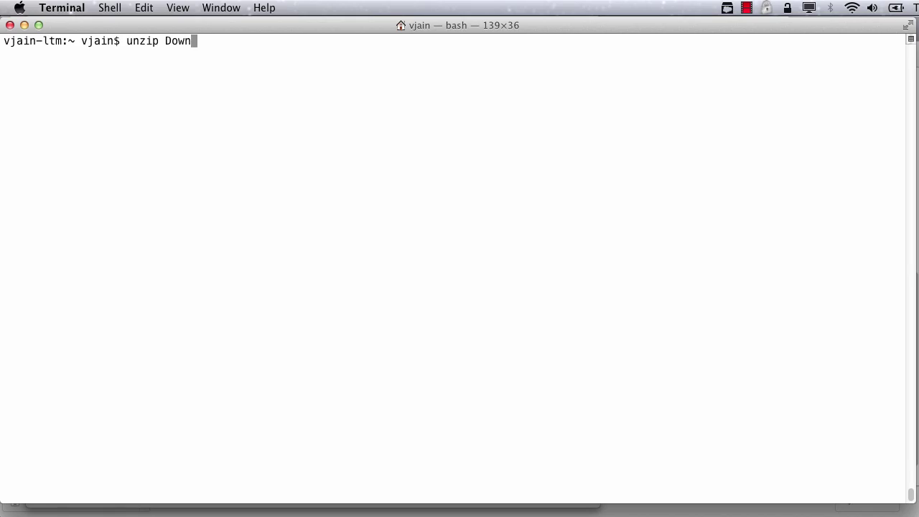
key("Tab")
type("sa")
key("Tab")
key("Return")
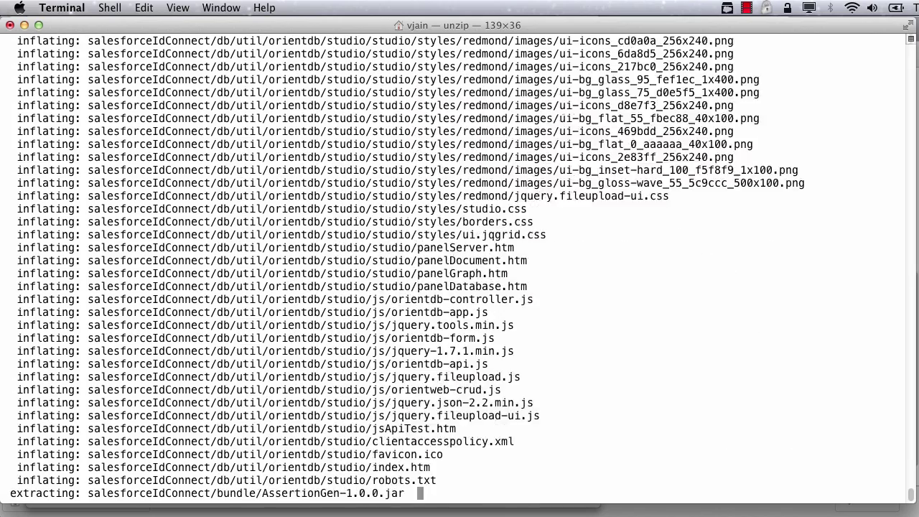
Confirm Java runs, then start ./setup.sh inside the salesforceIdConnect folder
type("java")
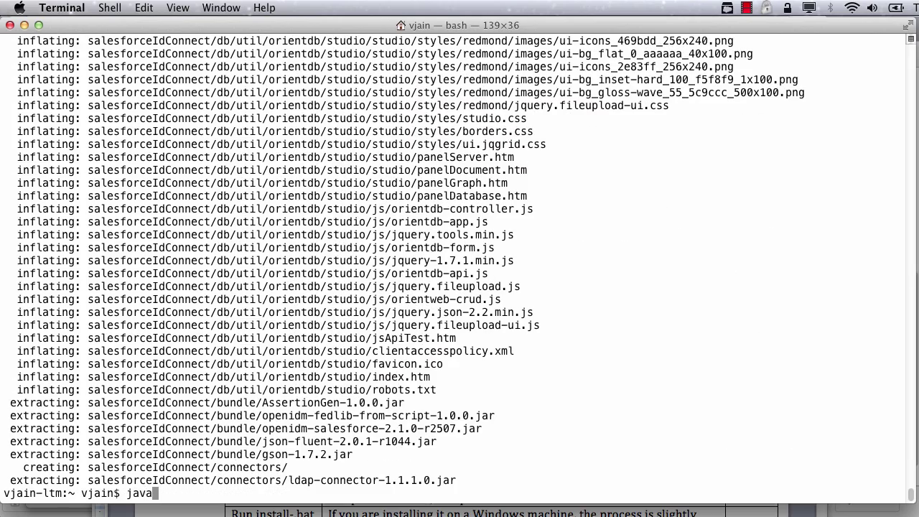
key("Return")
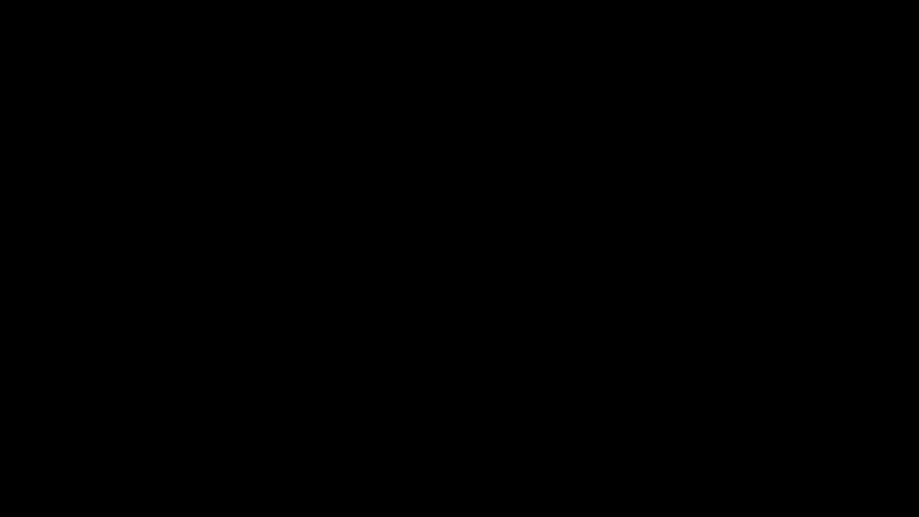
type("cd salesforceIdConnect")
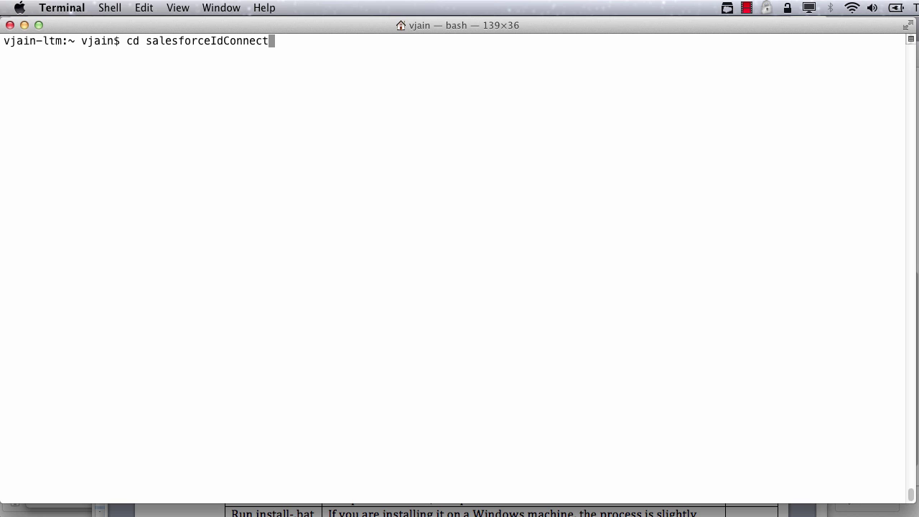
key("Return")
type("./setu")
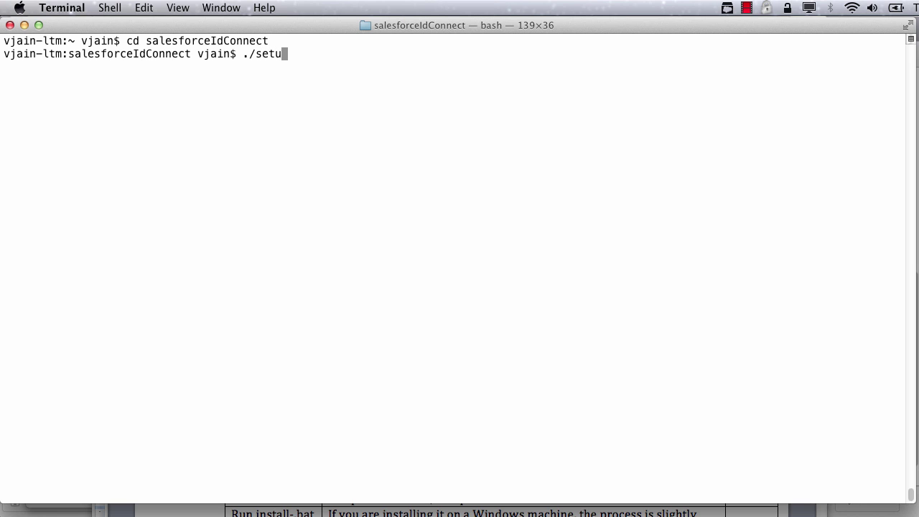
key("Tab")
key("Return")
key("Return")
key("Return")
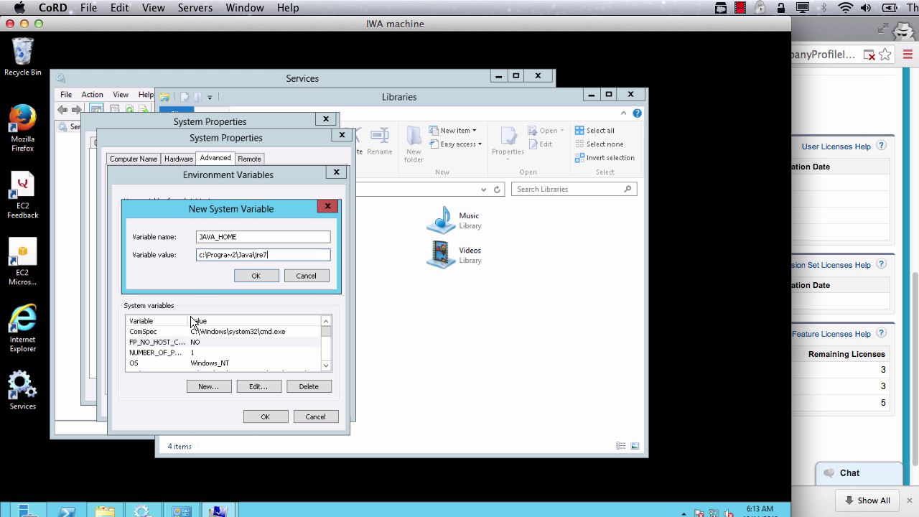
Save the JAVA_HOME system variable, run install-service.bat, and bring up the Services list
left_click(243, 277)
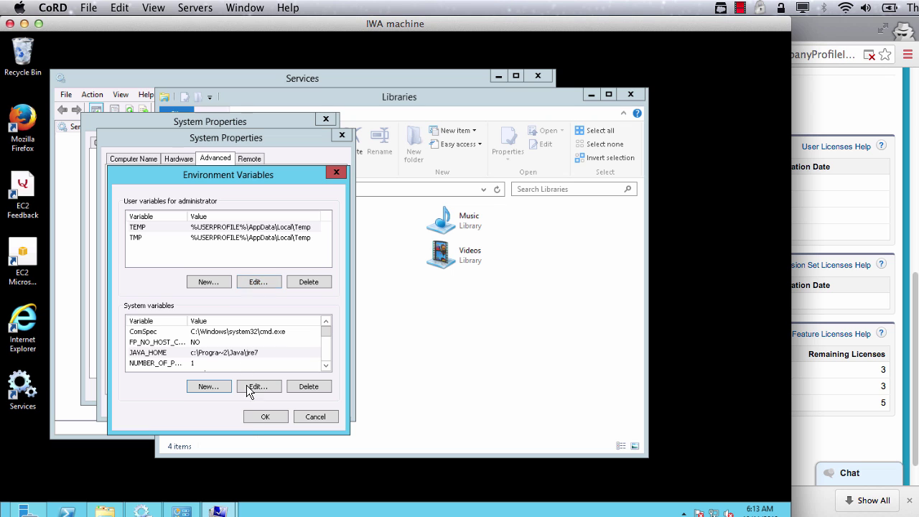
left_click(257, 417)
left_click(240, 406)
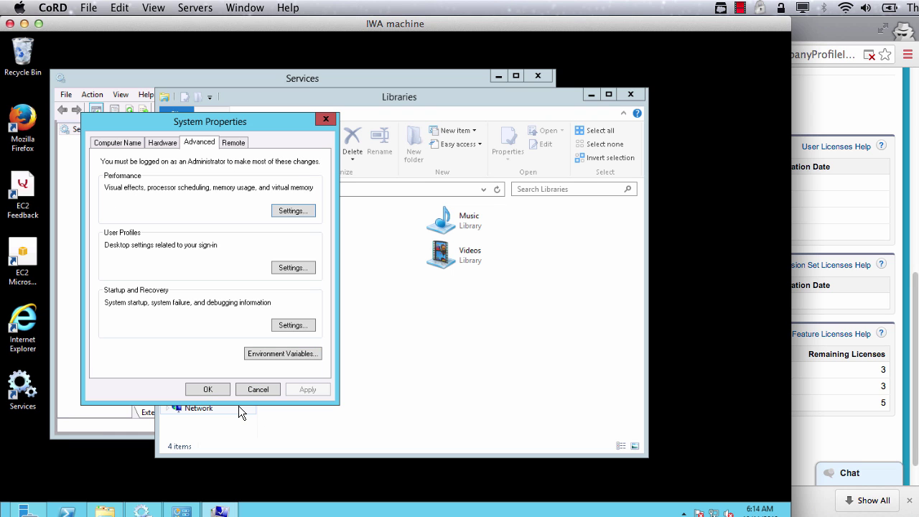
left_click(204, 392)
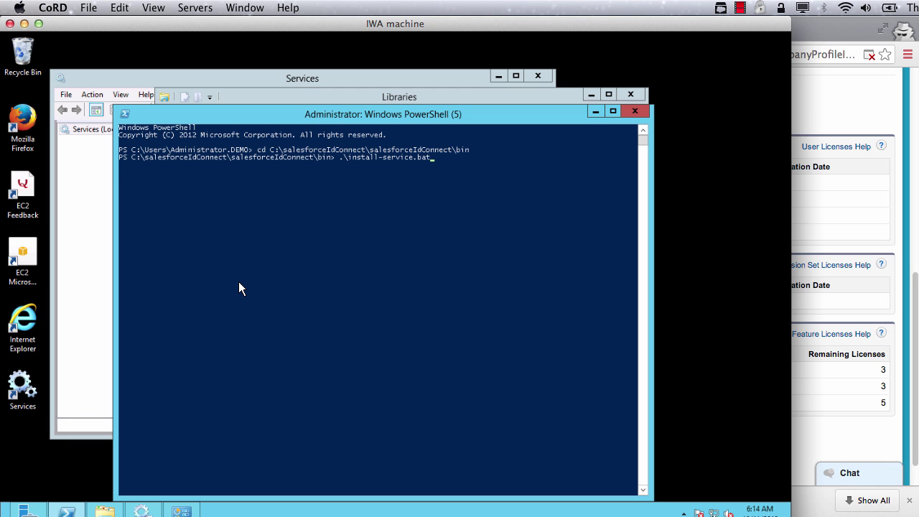
key("Return")
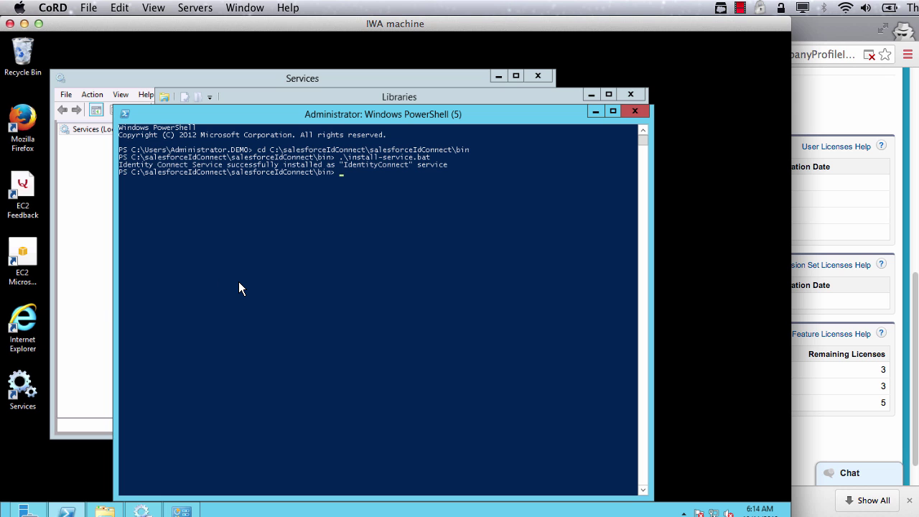
left_click(142, 510)
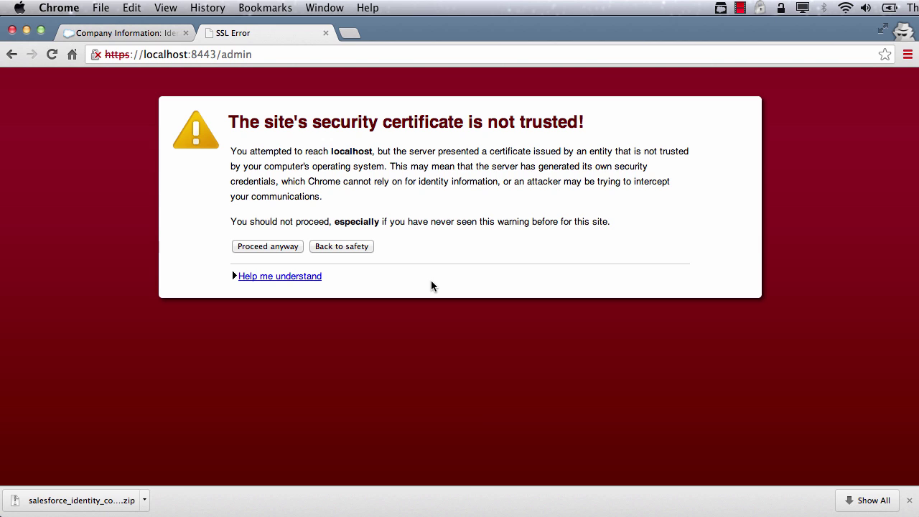
left_click(285, 245)
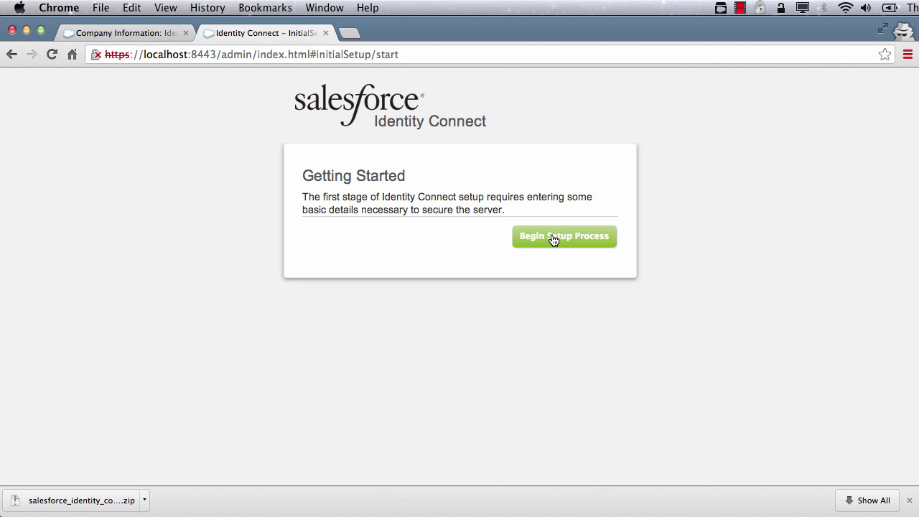
left_click(552, 239)
left_click(580, 377)
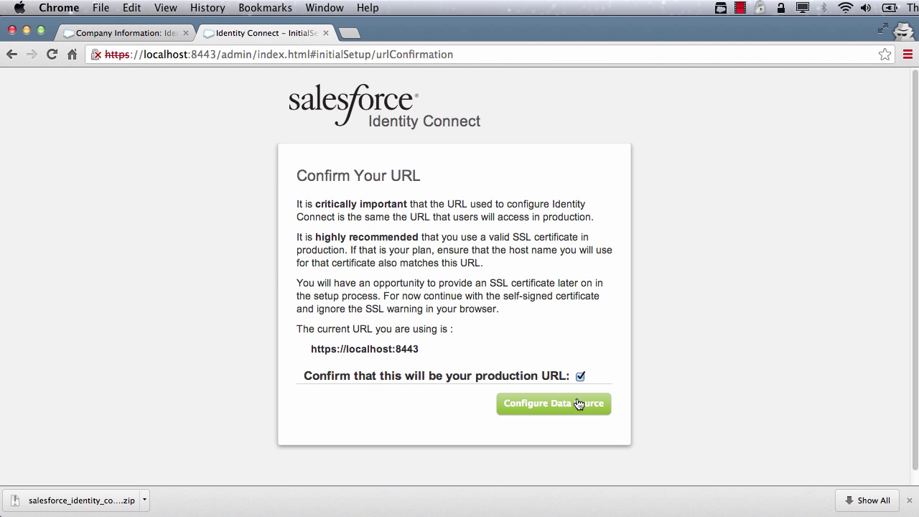
Enter the AD host ad.salesforceidentity.info, copied from the connection notes
left_click(579, 403)
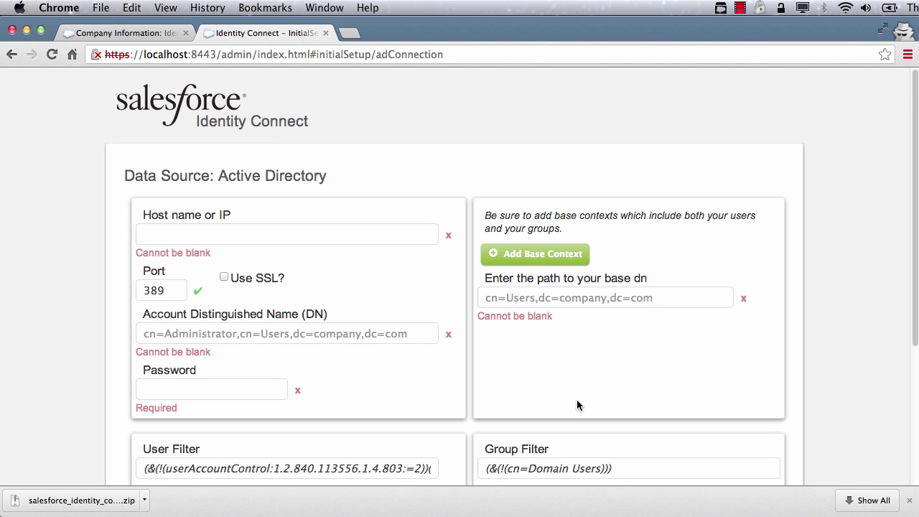
key("super+Tab")
left_click_drag(280, 118, 105, 104)
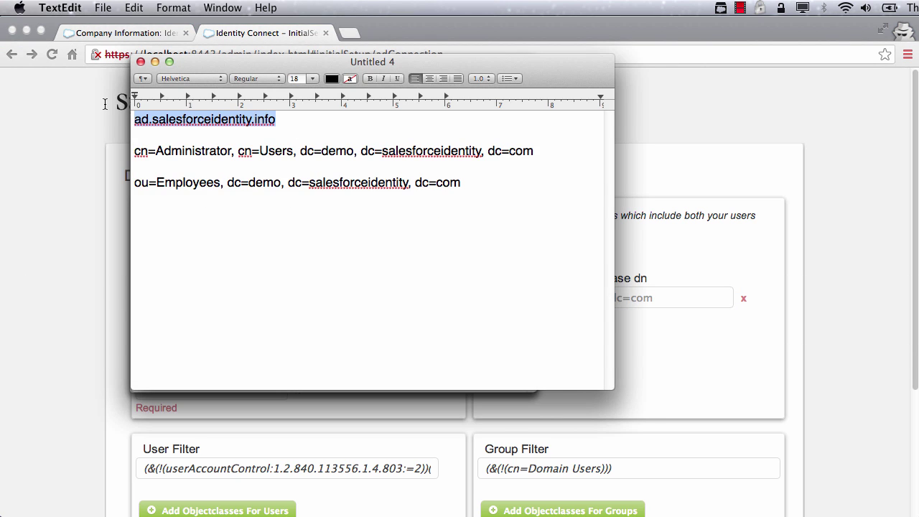
key("super+c")
key("super+Tab")
key("super+v")
key("super+Tab")
Fill in the administrator account DN and the account password
left_click_drag(539, 151, 130, 156)
key("super+Tab")
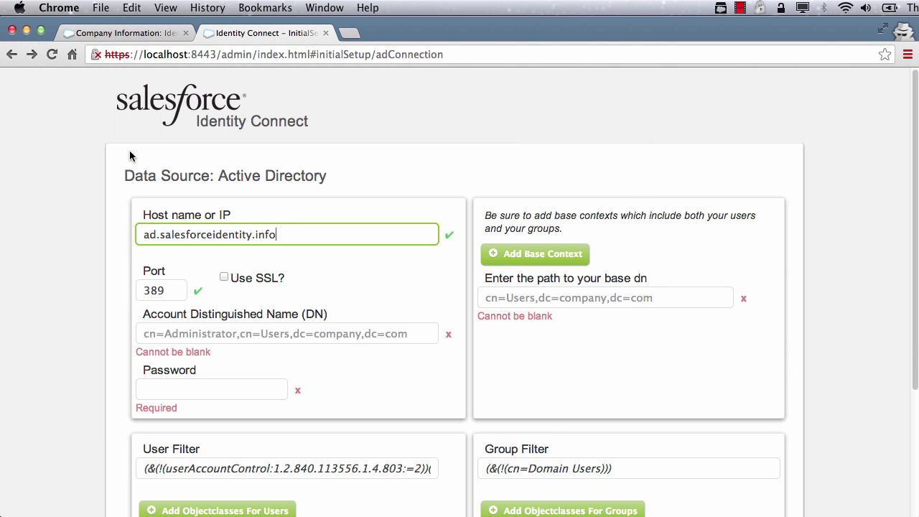
left_click(201, 334)
key("super+v")
key("Tab")
type("password")
key("Tab")
key("Tab")
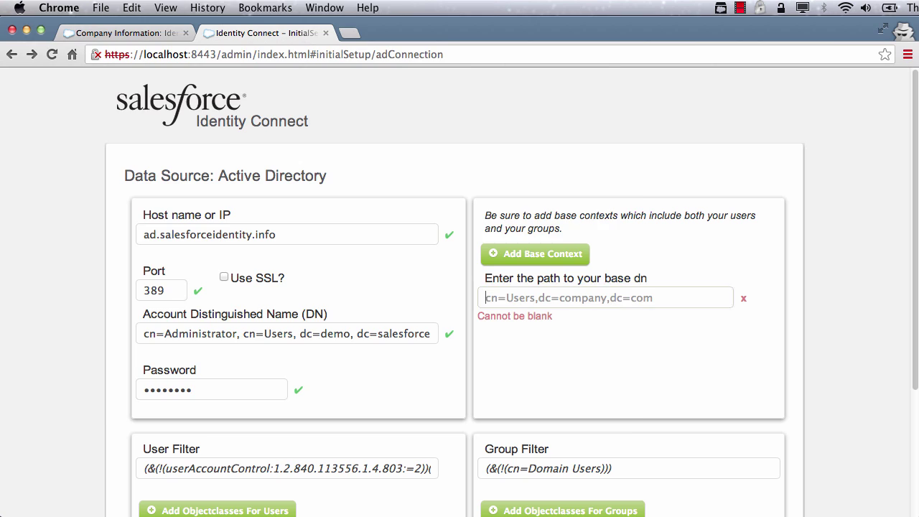
Paste the ou=Employees base DN and validate the Active Directory settings
key("super+Tab")
left_click_drag(467, 184, 130, 180)
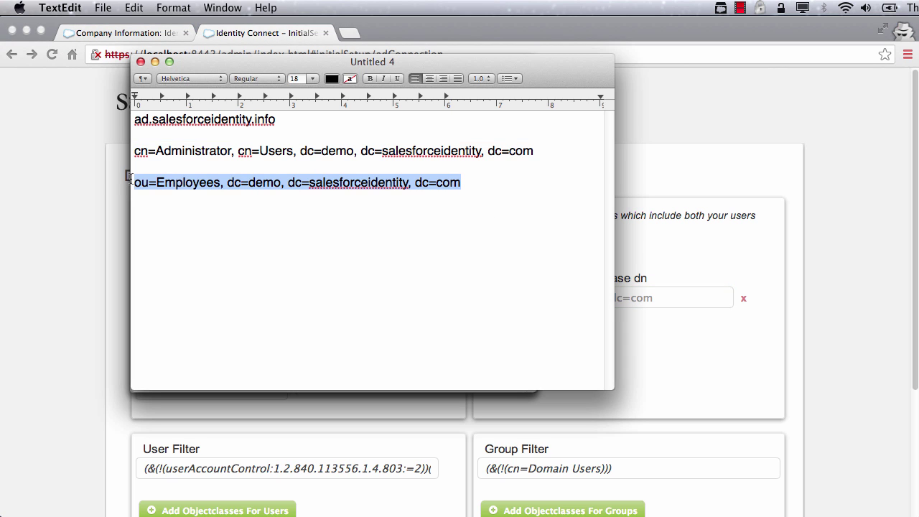
key("super+c")
key("super+Tab")
key("super+v")
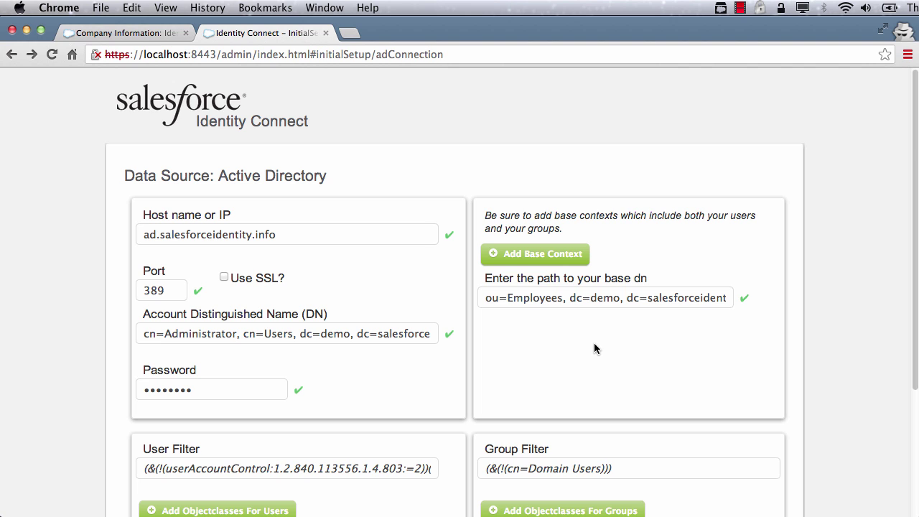
scroll(594, 349, "down", 5)
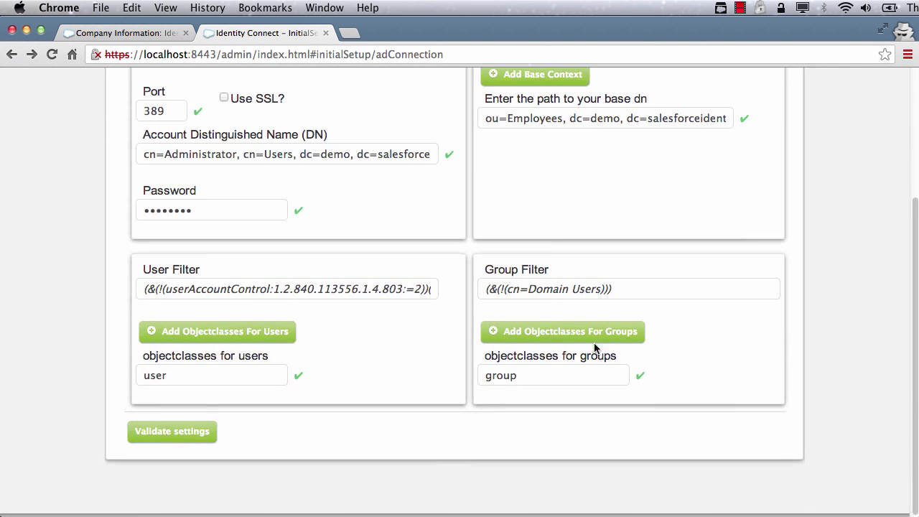
left_click(190, 440)
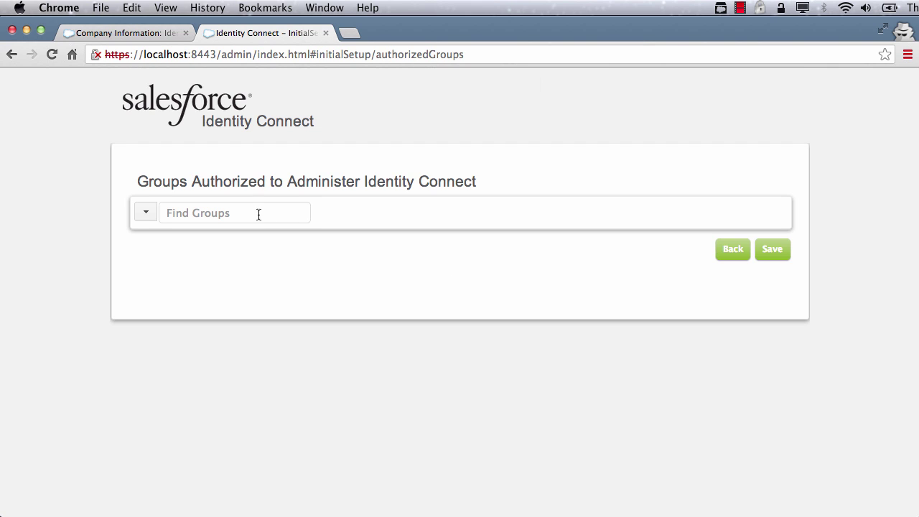
Search 'ic', add the CN=ICadmins group as authorized administrators, and save
left_click(248, 211)
type("ic")
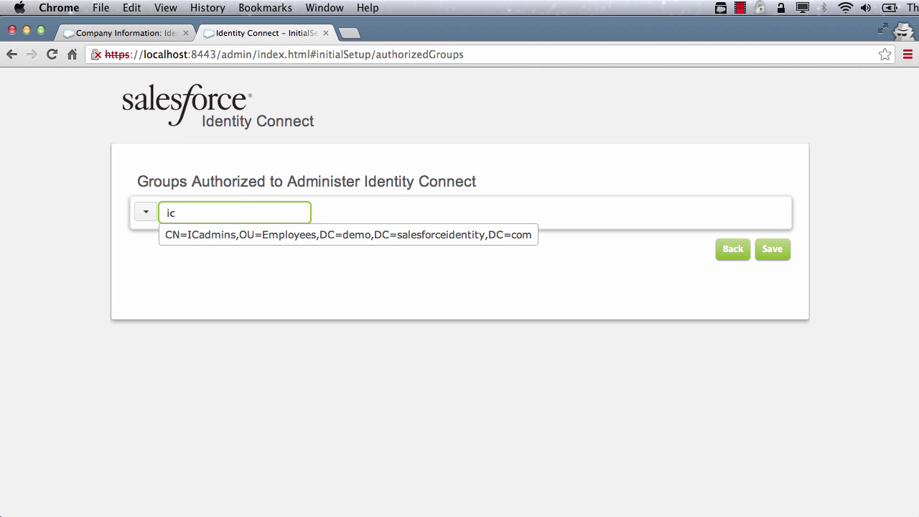
left_click(232, 237)
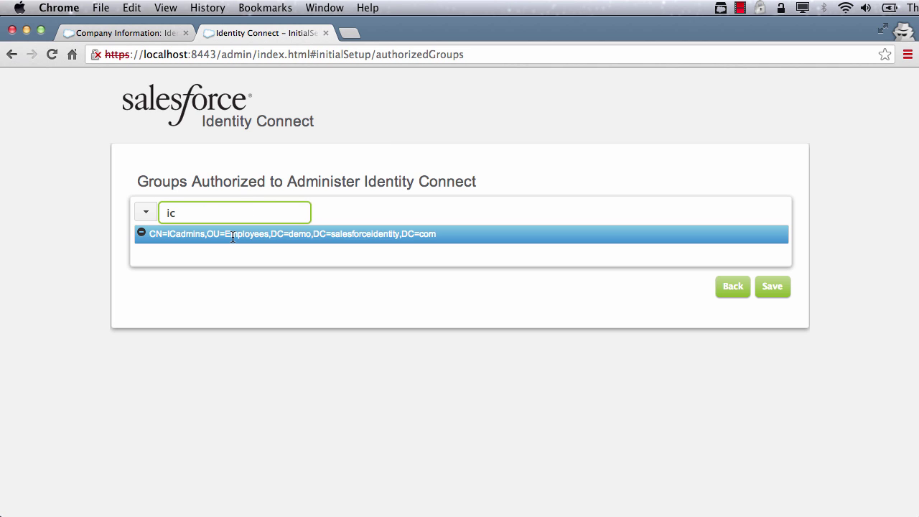
left_click(776, 289)
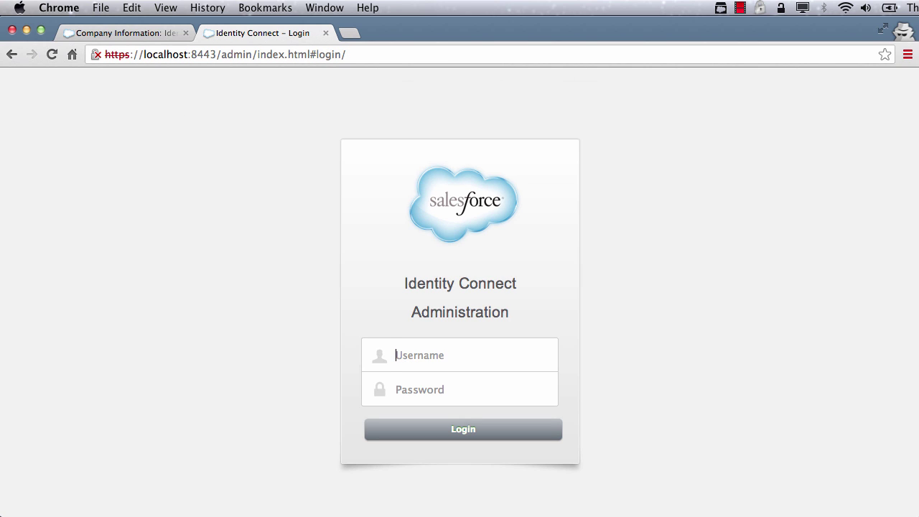
Log in to the admin console with the administrator username and password
type("dem")
type("•••••")
key("Return")
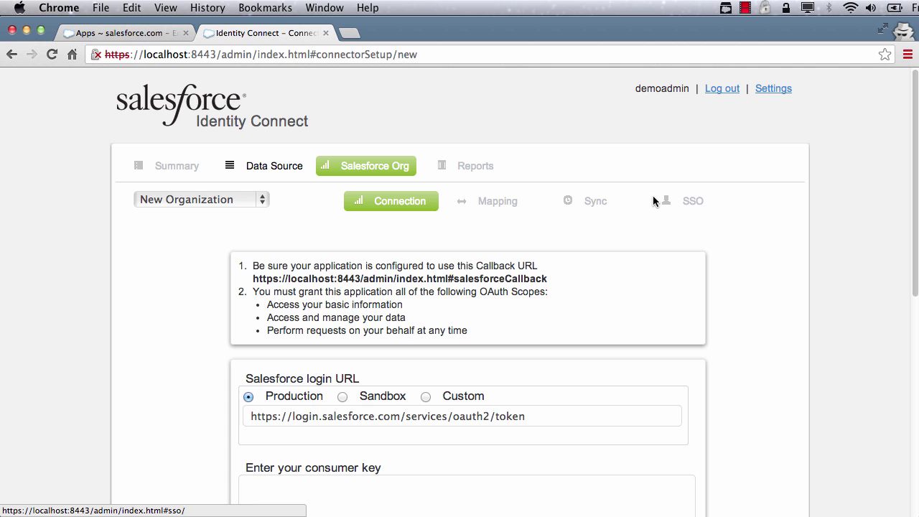
Name the new connected app 'Identity Connect' and enter the contact e-mail
left_click(151, 34)
left_click(410, 333)
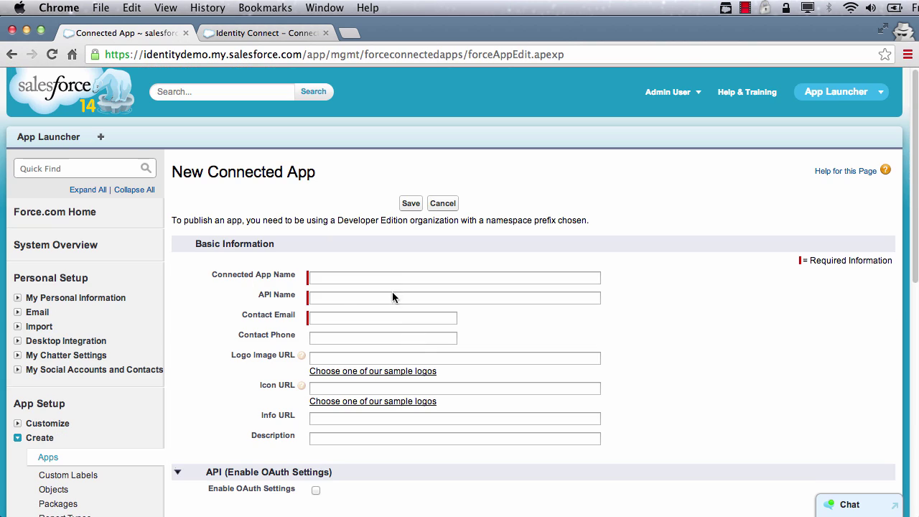
type("Identity")
key("Down")
key("Tab")
key("Tab")
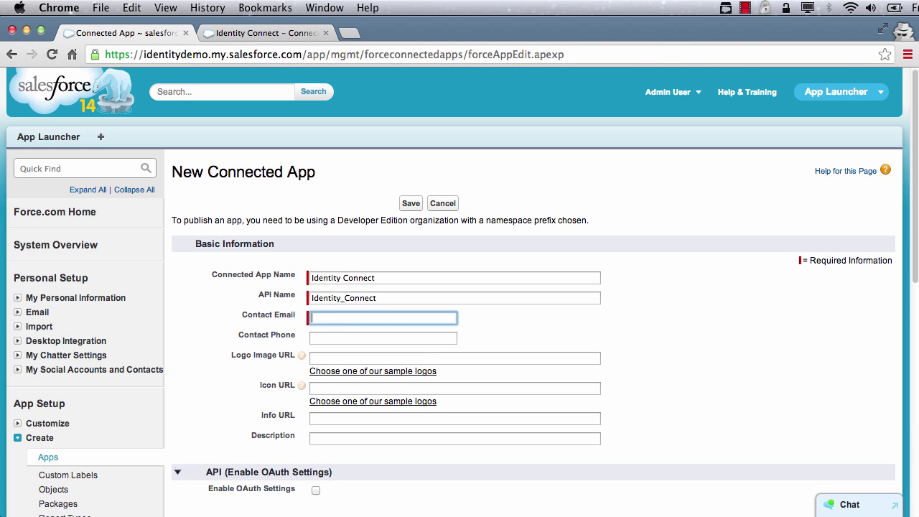
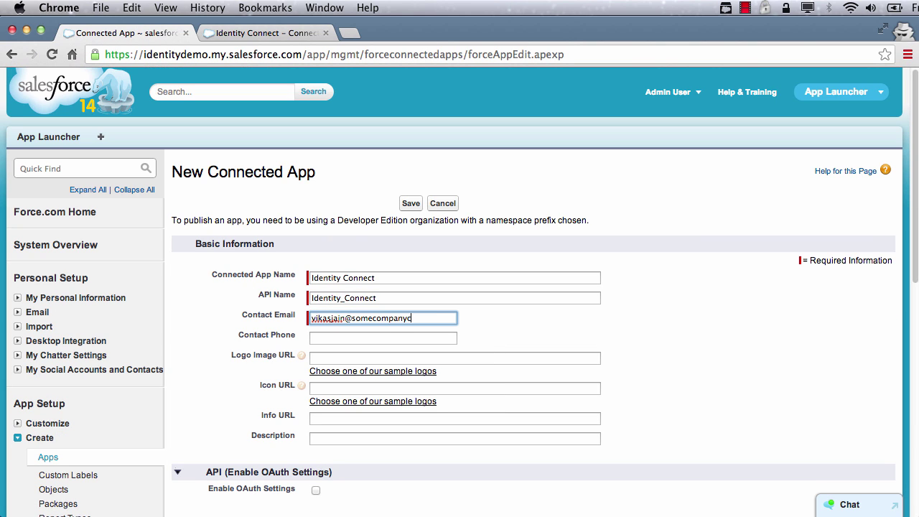
key("Tab")
Enable OAuth settings and paste the Identity Connect localhost:8443 callback URL
scroll(481, 334, "down", 5)
left_click(316, 129)
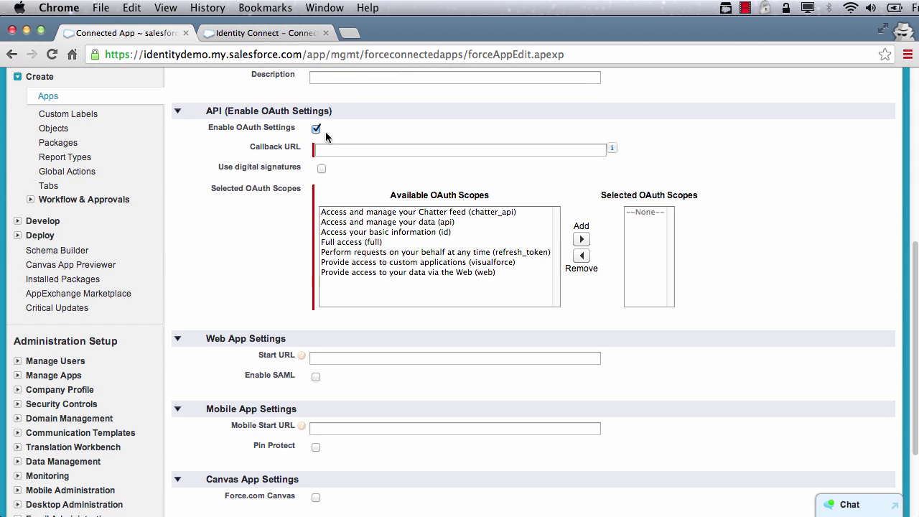
left_click(349, 148)
left_click(262, 33)
left_click_drag(549, 278, 249, 279)
left_click(119, 33)
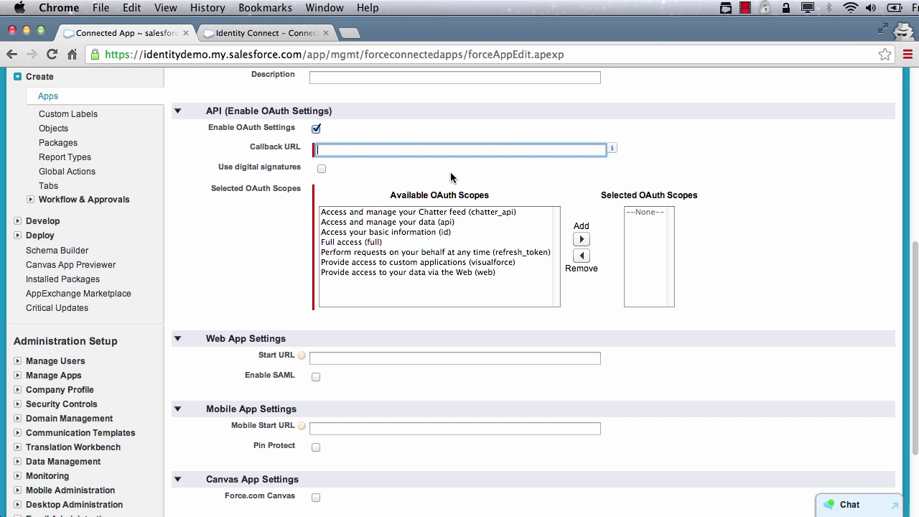
key("ctrl+v")
Add the api, id and refresh_token OAuth scopes and save the connected app
left_click(352, 224)
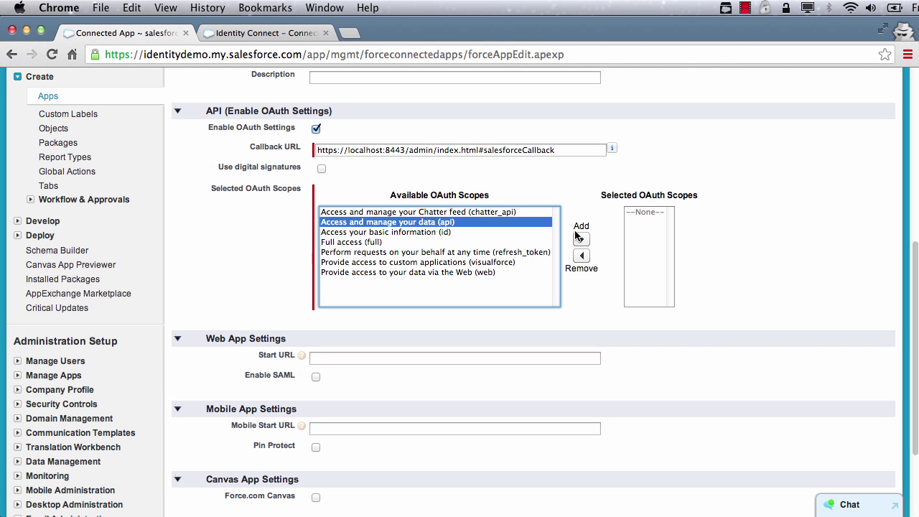
left_click(550, 232, "shift")
left_click(582, 239)
left_click(435, 232)
left_click(582, 241)
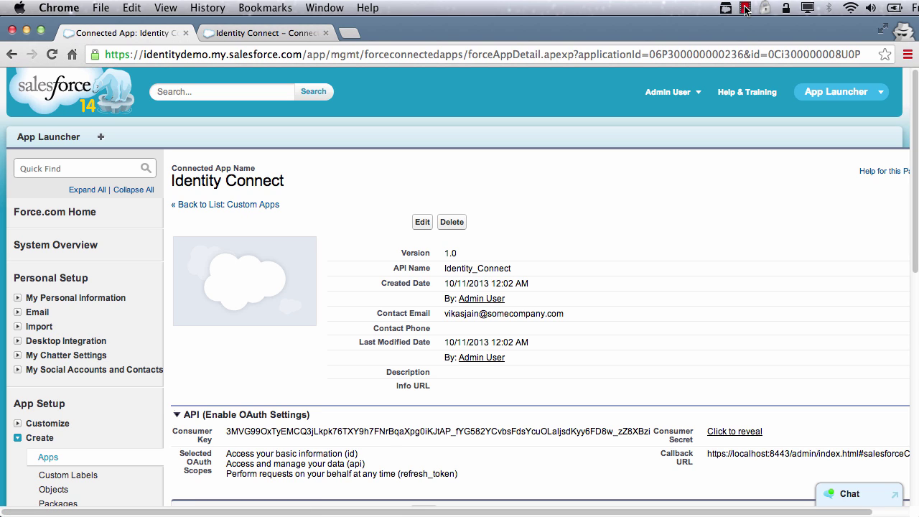
Copy the connected app's Consumer Key into the Identity Connect connection form
double_click(390, 431)
key("ctrl+c")
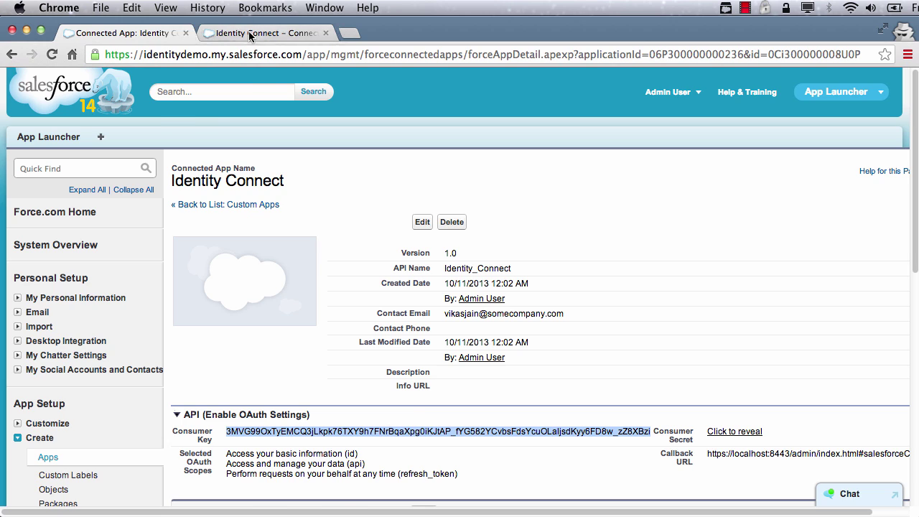
left_click(251, 33)
left_click(277, 402)
key("ctrl+v")
scroll(358, 421, "down", 5)
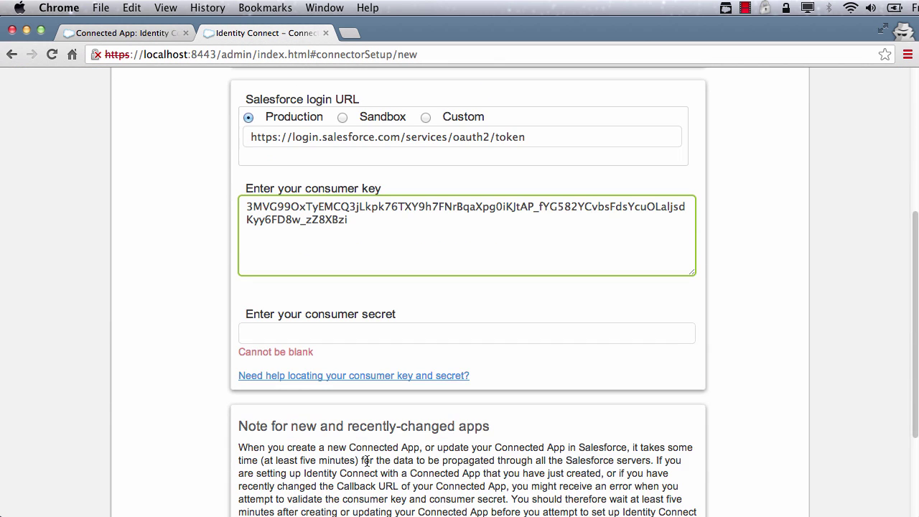
Copy the Consumer Secret into the form and update the Salesforce connection
left_click(149, 35)
double_click(747, 431)
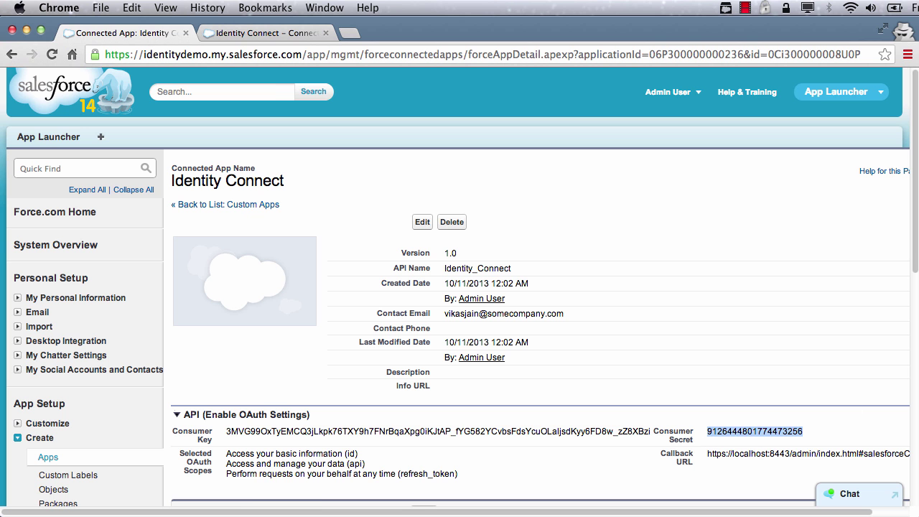
key("ctrl+c")
left_click(294, 34)
left_click(299, 329)
key("ctrl+v")
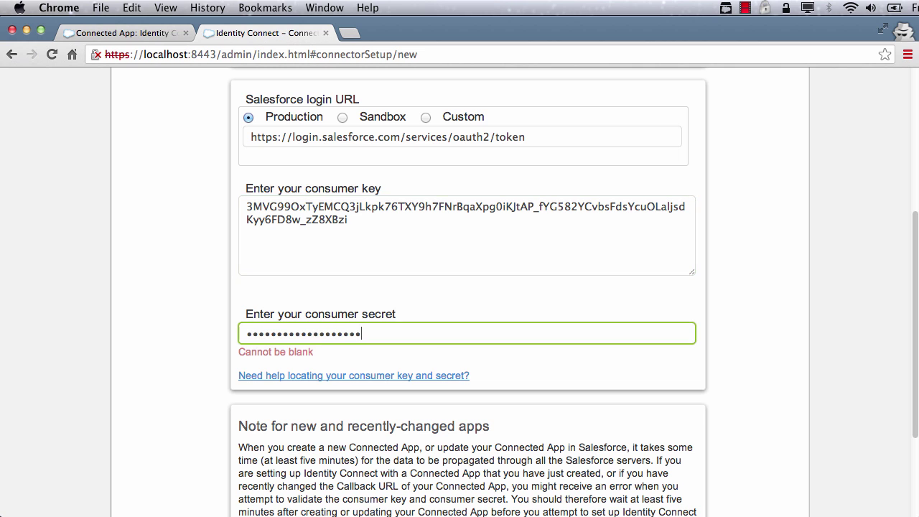
scroll(546, 395, "down", 3)
left_click(683, 422)
Log in to Salesforce with the admin username and password
type("admin@id")
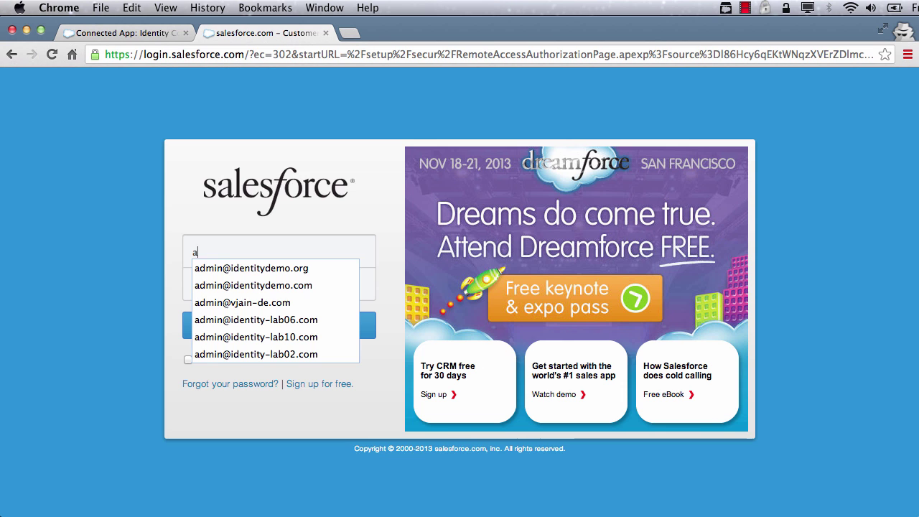
key("Down")
key("Down")
key("Tab")
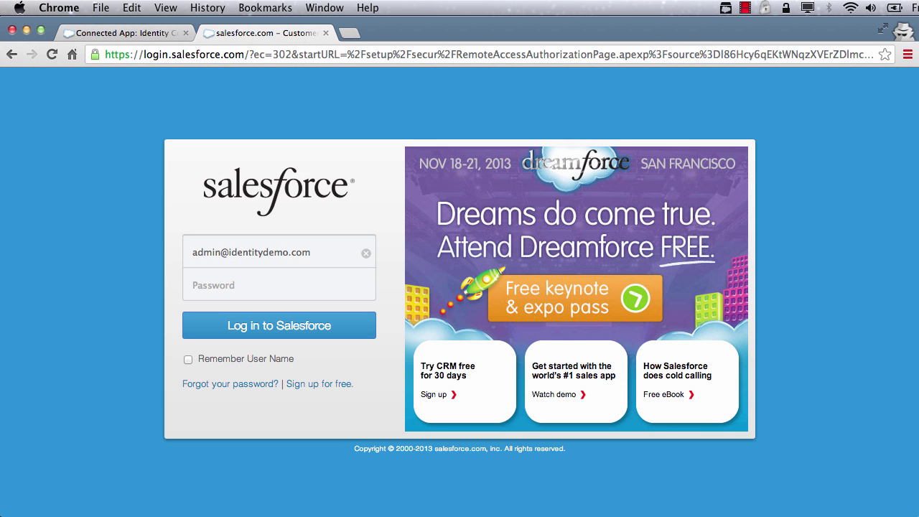
type("••••••••")
left_click(272, 329)
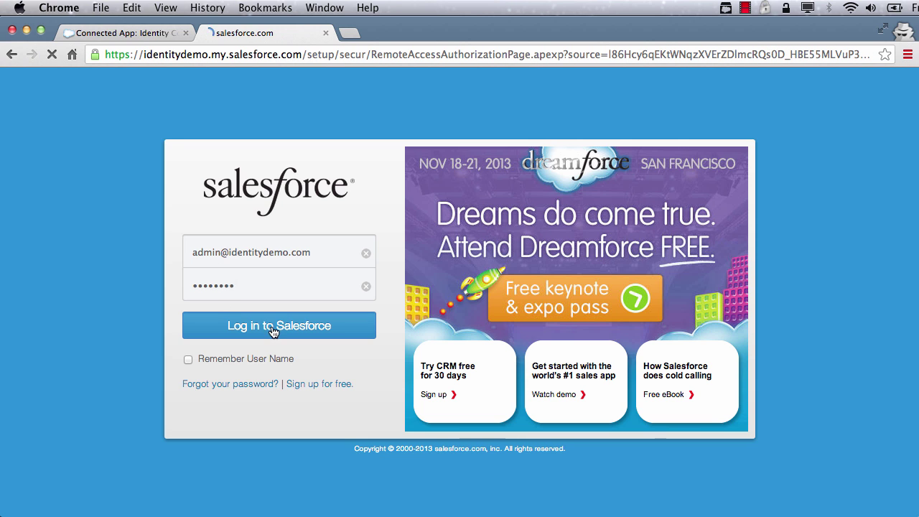
Allow Identity Connect access to the org and review the Identity Demo attribute mappings
left_click(240, 407)
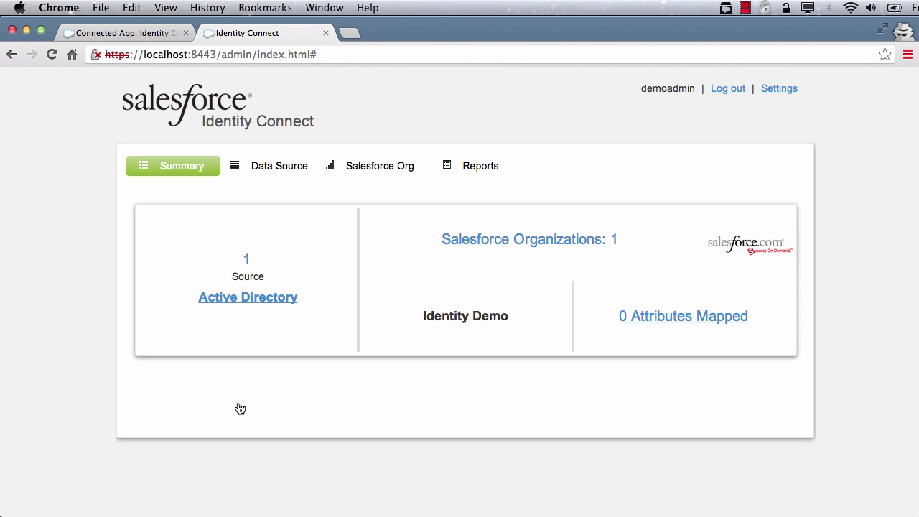
left_click(387, 167)
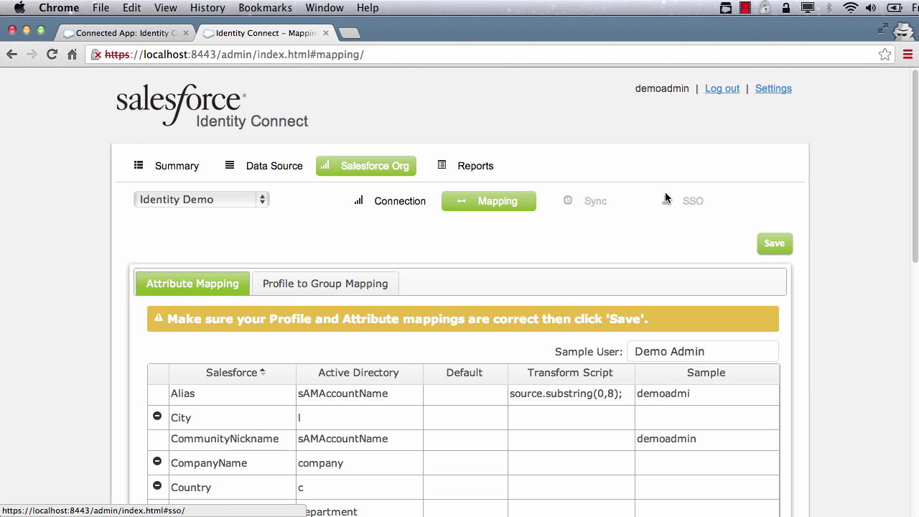
scroll(566, 283, "down", 3)
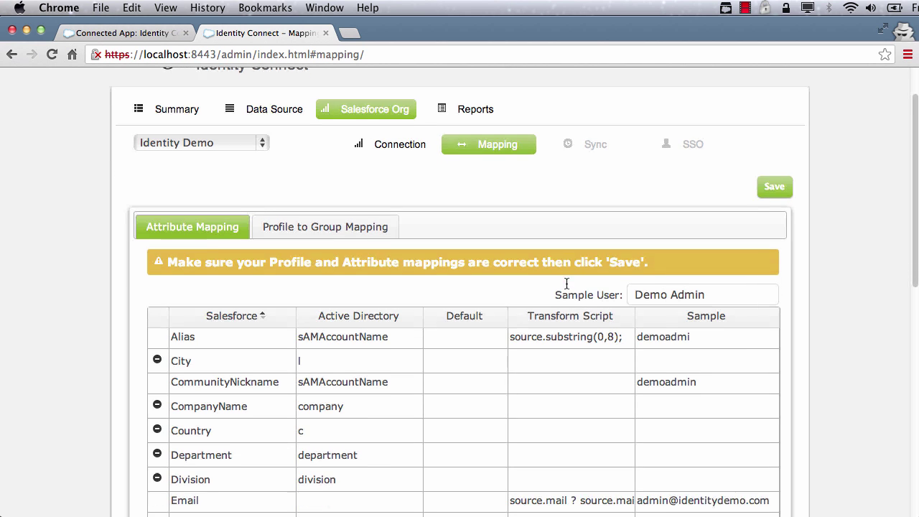
scroll(566, 287, "down", 7)
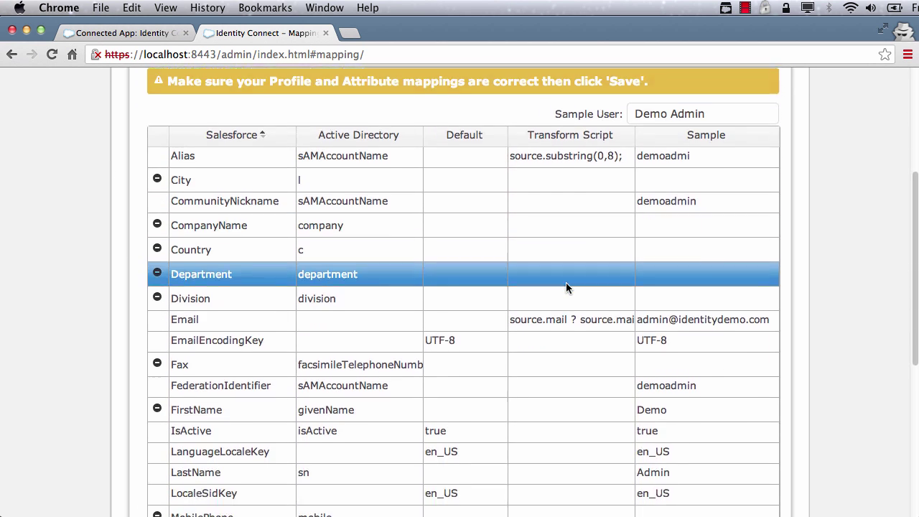
scroll(566, 288, "down", 7)
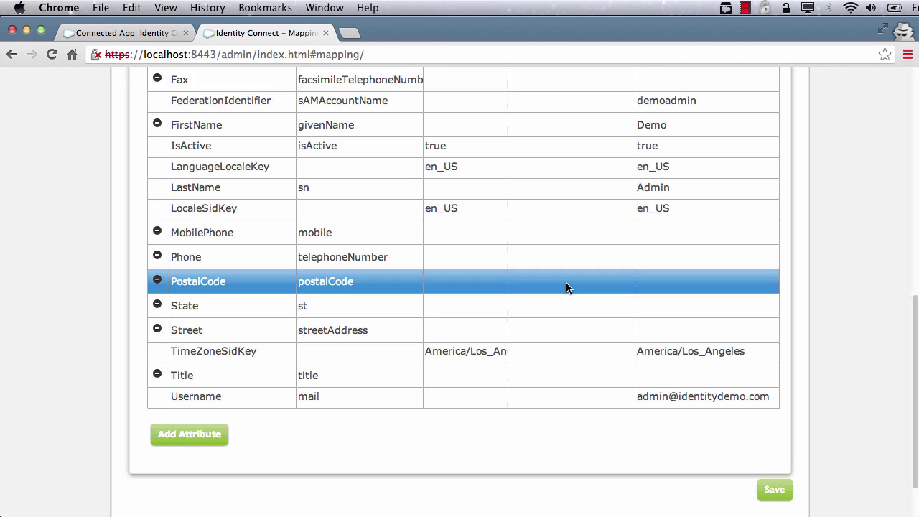
scroll(566, 287, "up", 15)
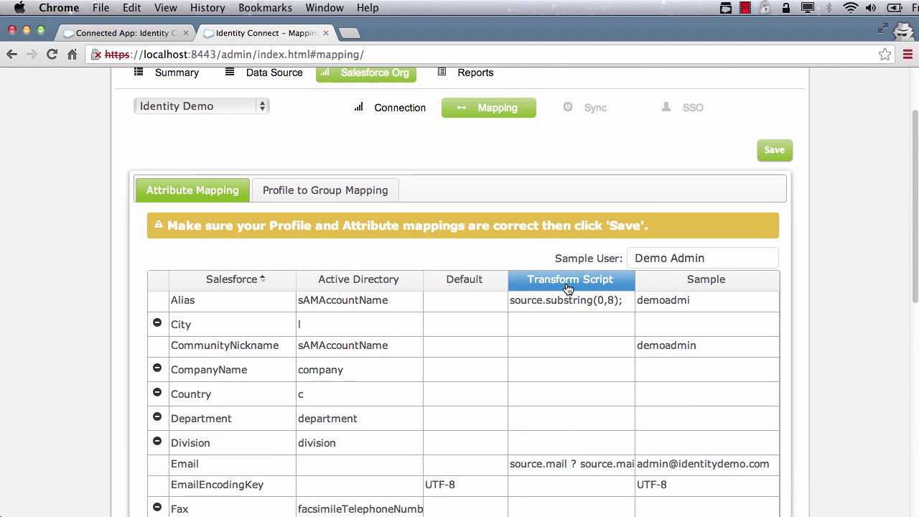
Give Alias the transformation script source.substring(0,8); and close its editor
left_click(421, 302)
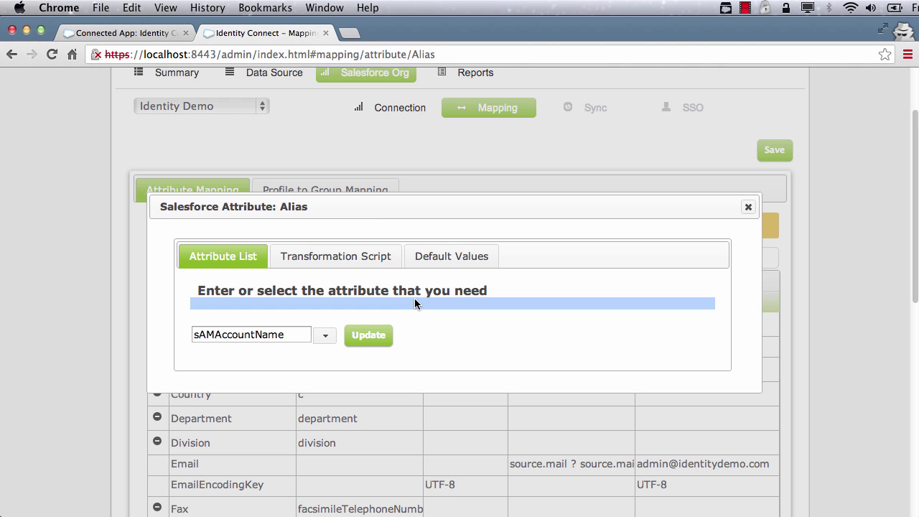
left_click(338, 258)
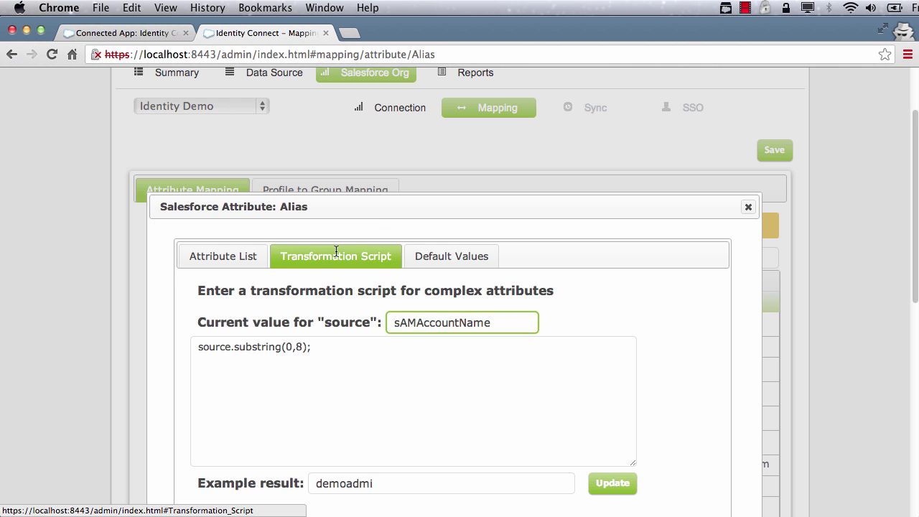
left_click(335, 346)
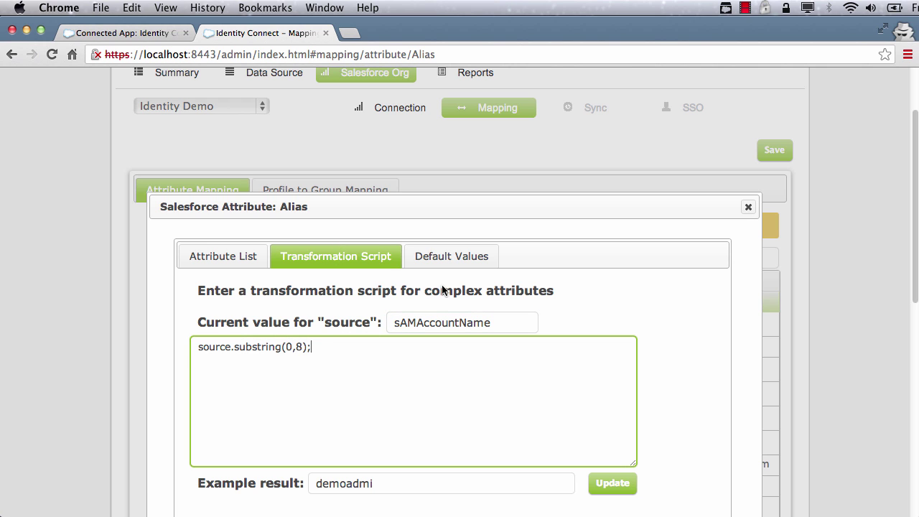
left_click(749, 209)
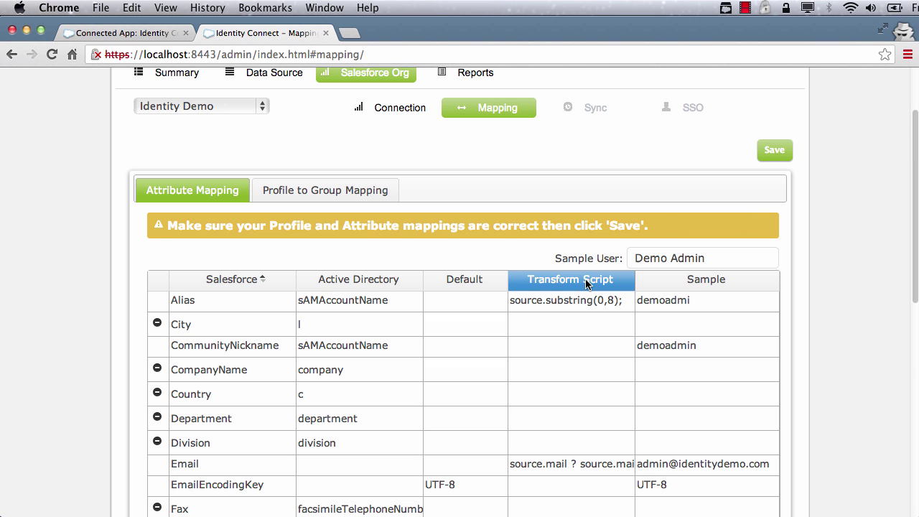
Map the System Administrator profile to ICadmins and Standard User to CRM users
left_click(342, 192)
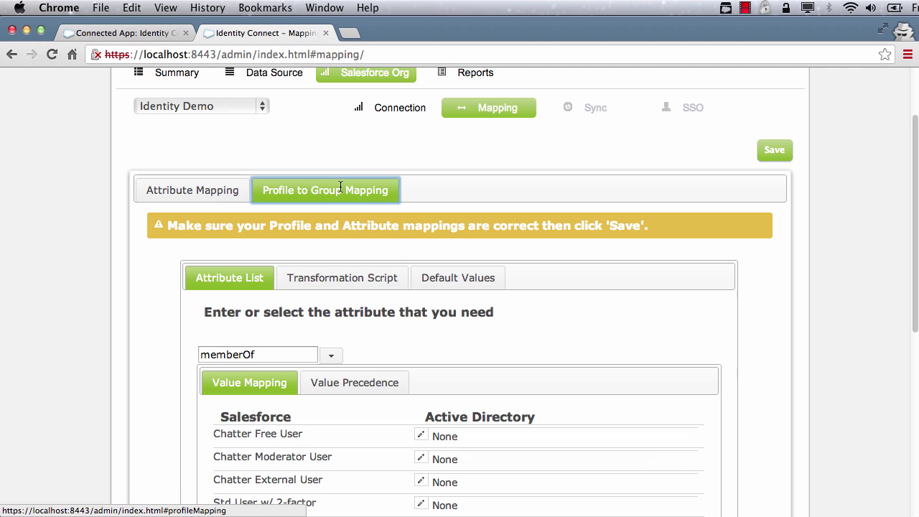
scroll(662, 200, "up", 3)
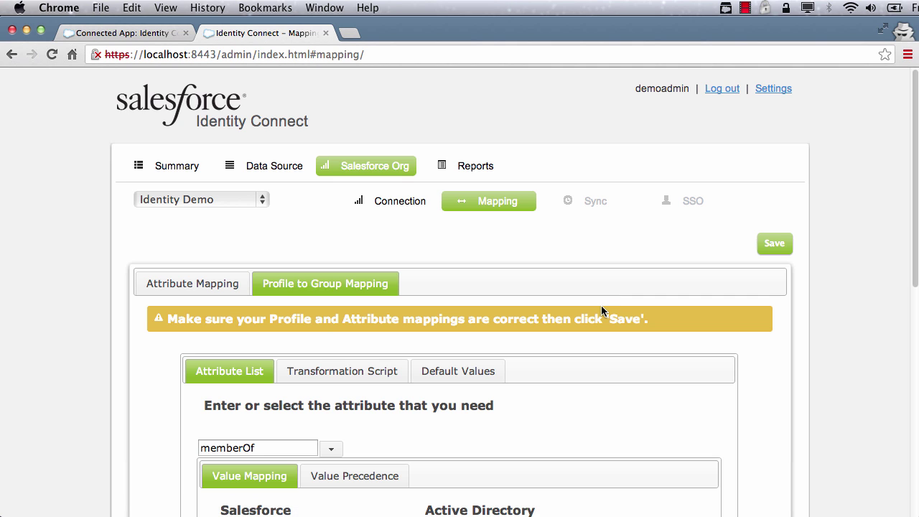
scroll(601, 310, "down", 6)
left_click(422, 266)
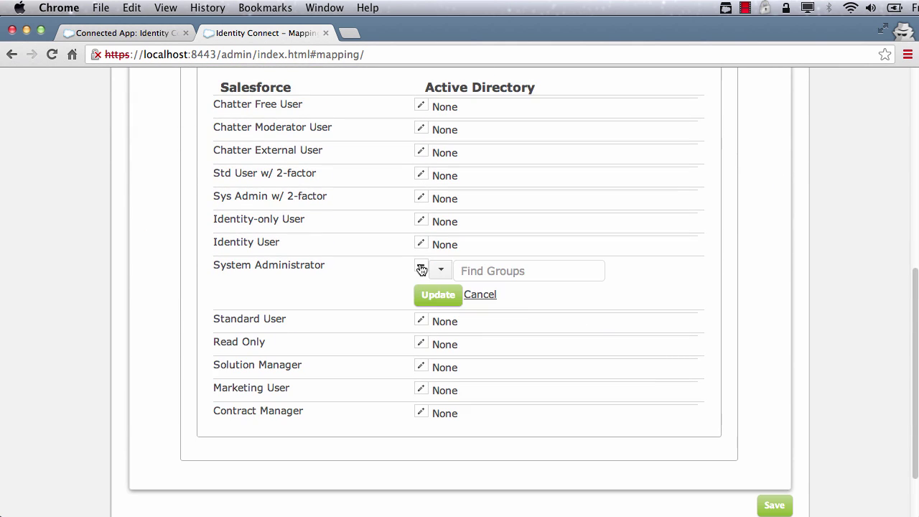
left_click(441, 274)
left_click(472, 311)
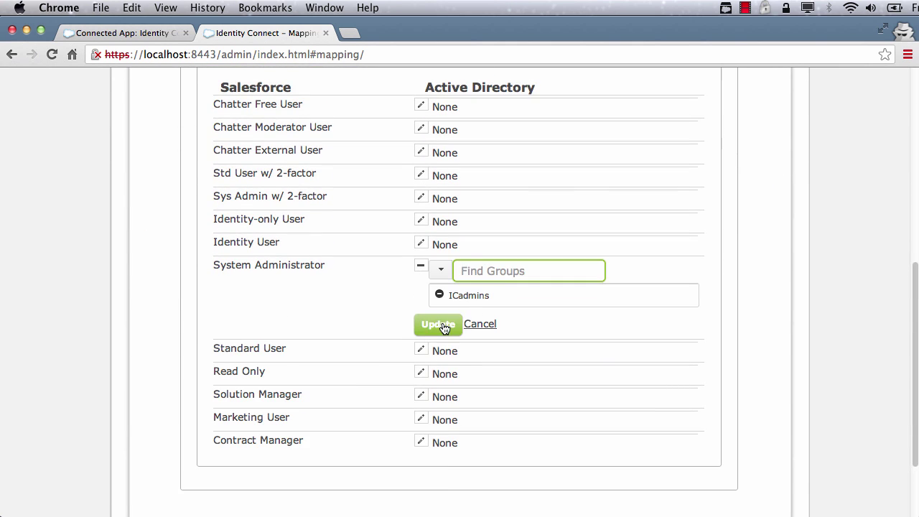
left_click(443, 327)
left_click(422, 289)
left_click(441, 293)
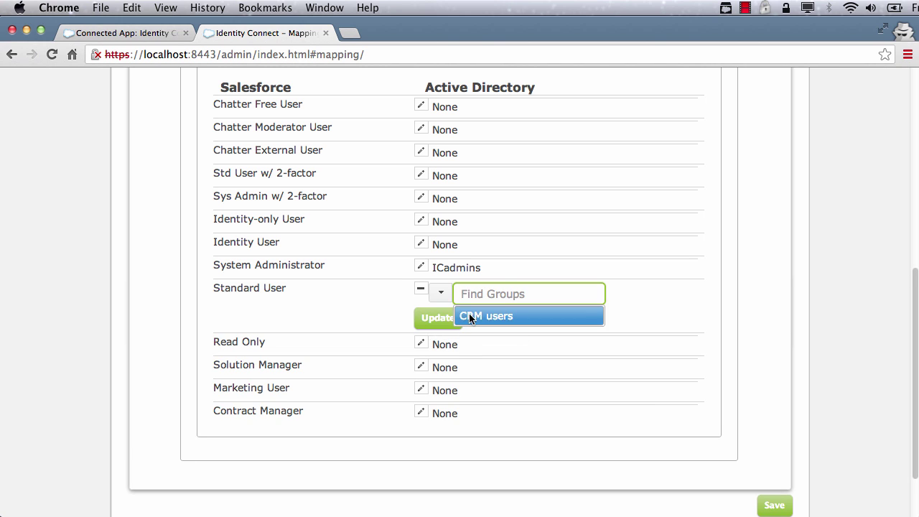
left_click(472, 313)
left_click(435, 349)
Set the default profile value to Identity User and save the mapping
scroll(395, 256, "up", 1)
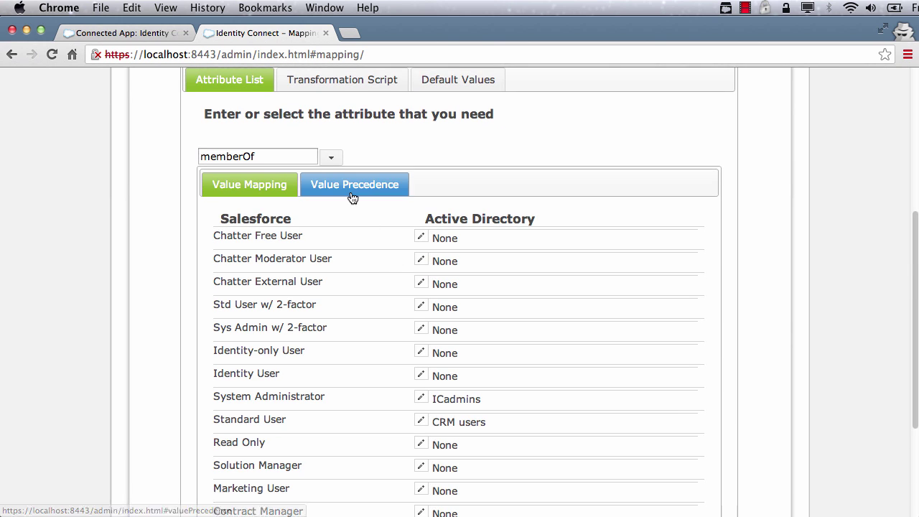
left_click(424, 80)
left_click(338, 349)
type("id")
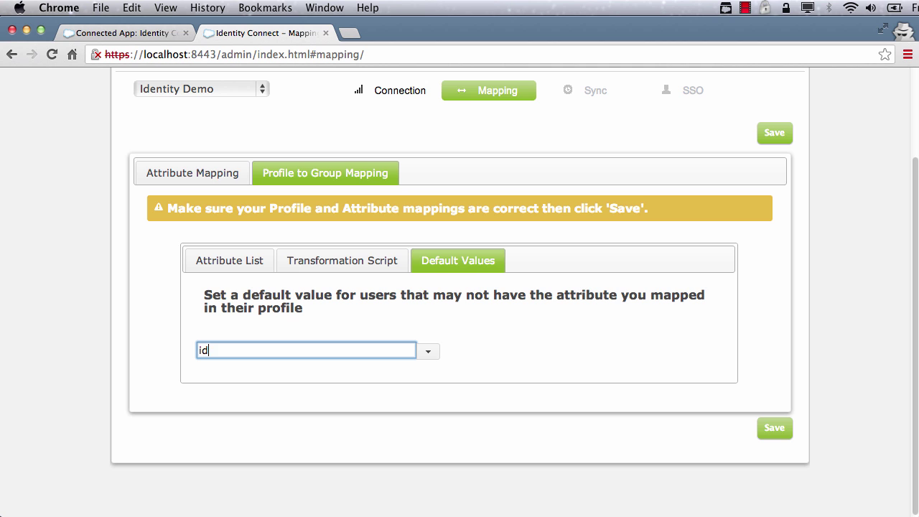
type("en")
left_click(294, 385)
left_click(774, 428)
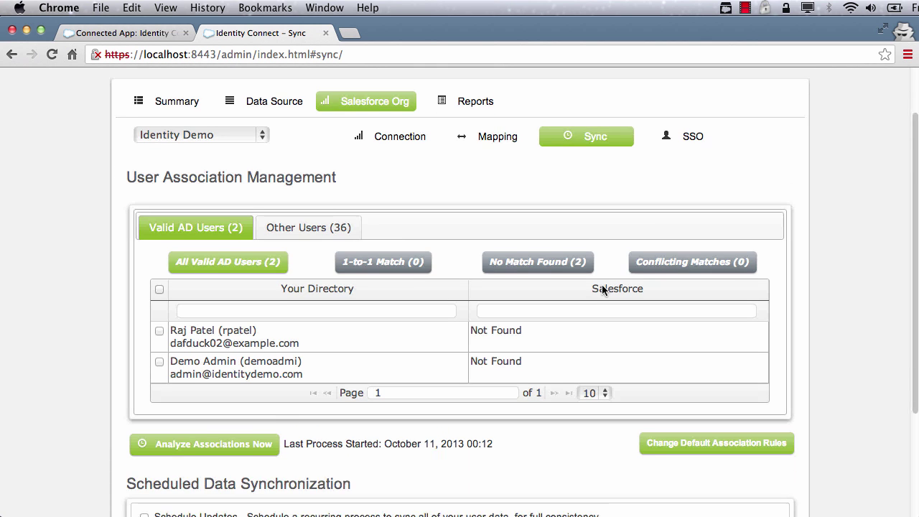
Review the default user association rules, closing them without changes
scroll(602, 285, "down", 2)
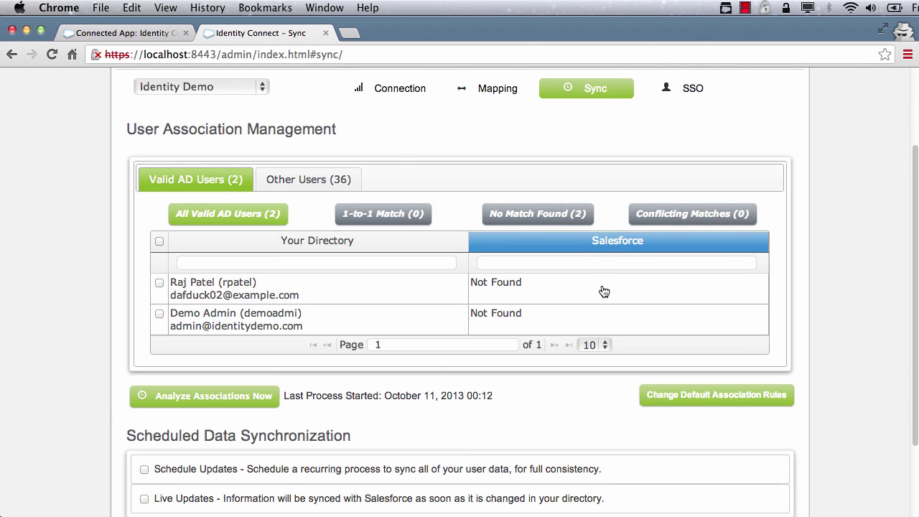
left_click(693, 401)
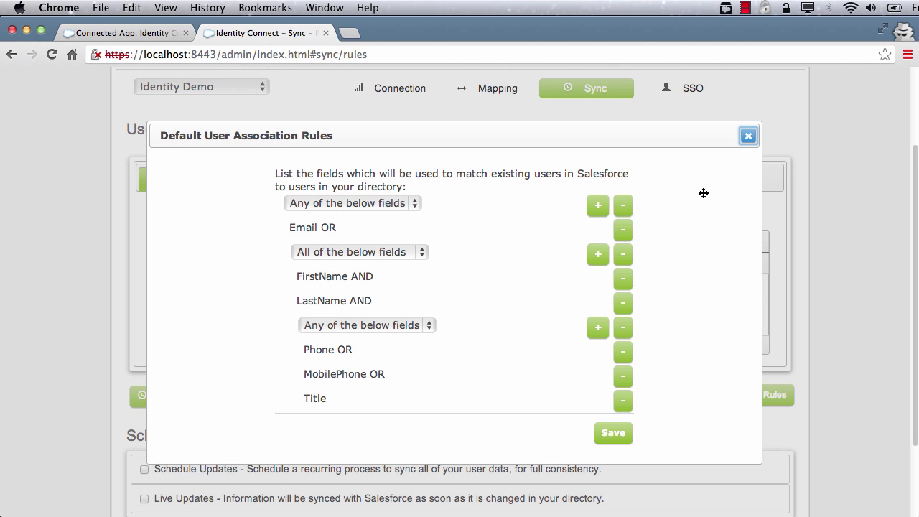
left_click(748, 137)
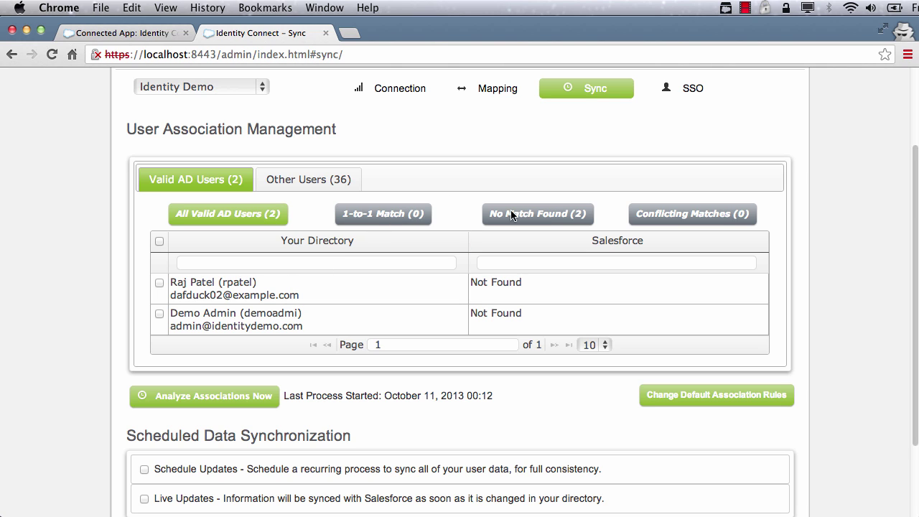
Filter Other Users to unresolved Salesforce users, run Sync Now, and save the sync settings
left_click(321, 181)
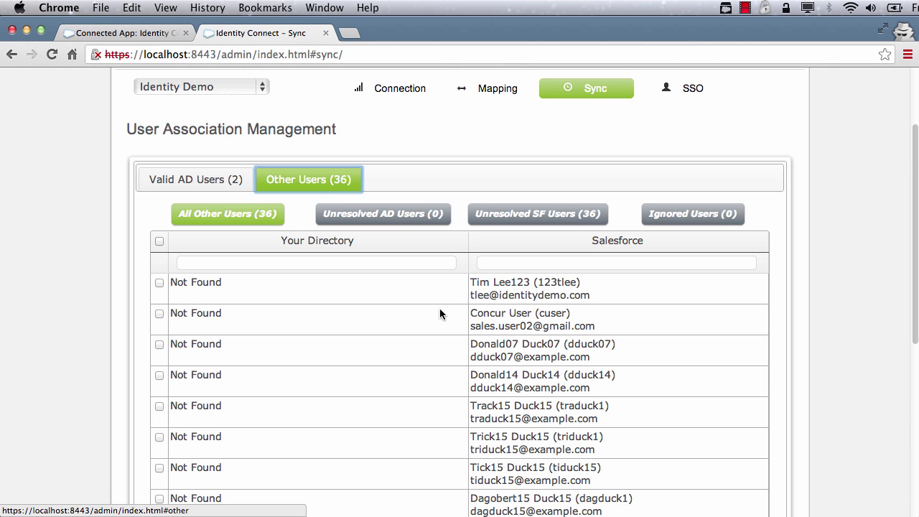
left_click(554, 218)
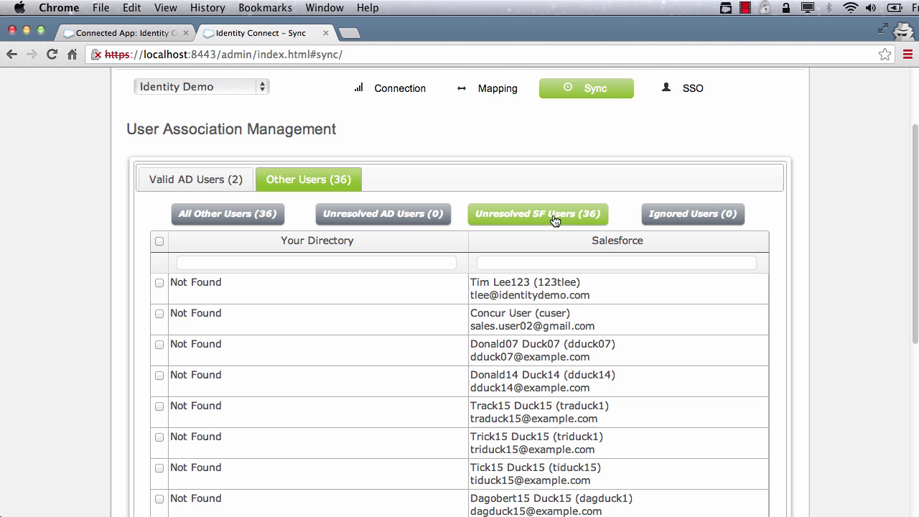
scroll(504, 309, "down", 5)
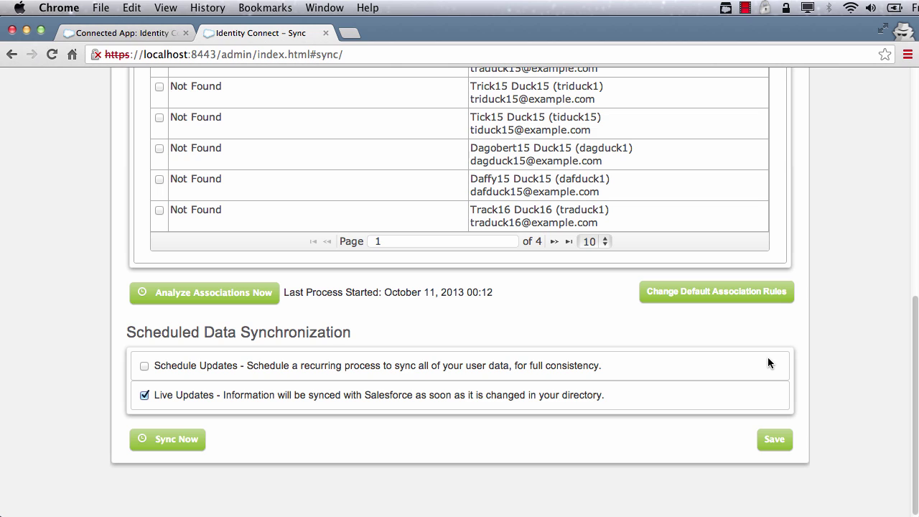
left_click(172, 440)
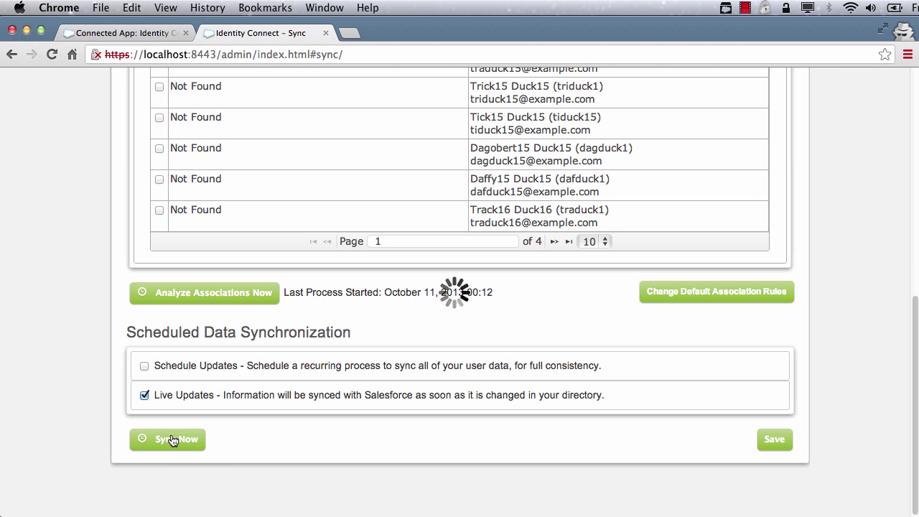
left_click(775, 443)
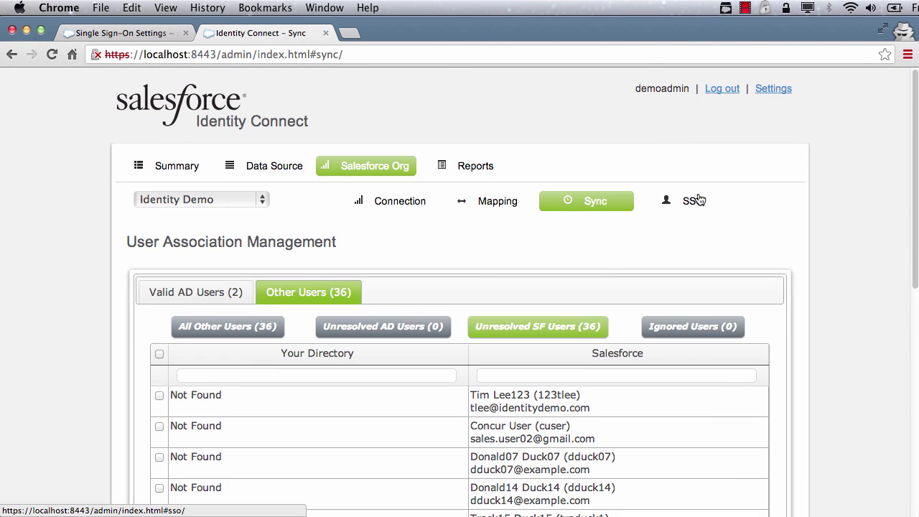
Compare the SAML configuration with the IdentityConnect entry in Salesforce Single Sign-On Settings
left_click(693, 201)
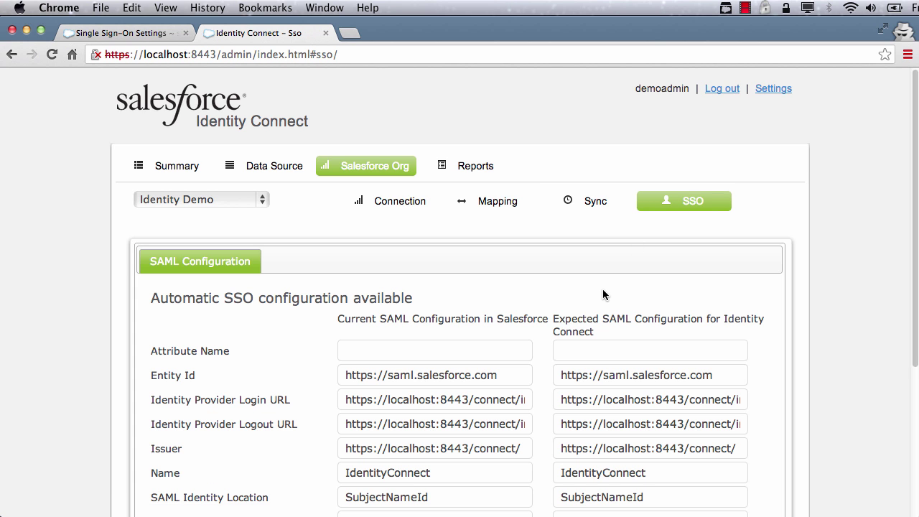
scroll(603, 293, "down", 3)
scroll(604, 293, "down", 2)
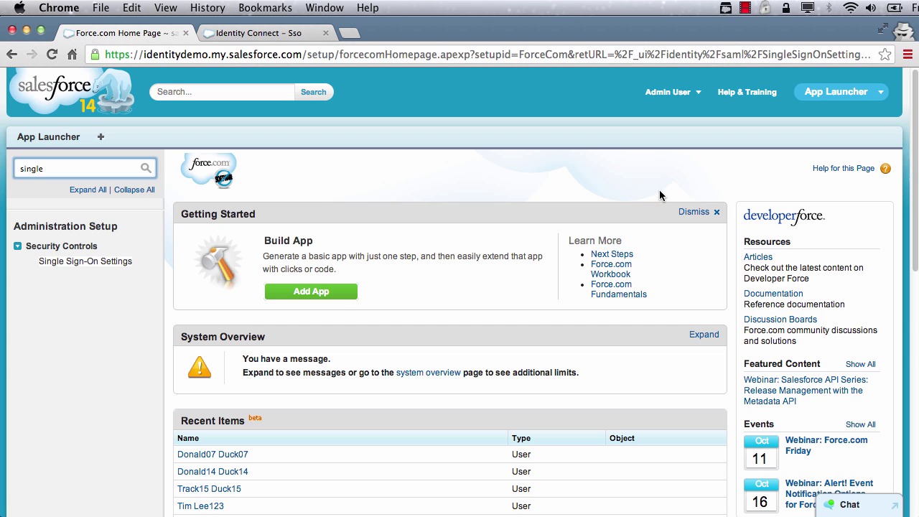
left_click(114, 263)
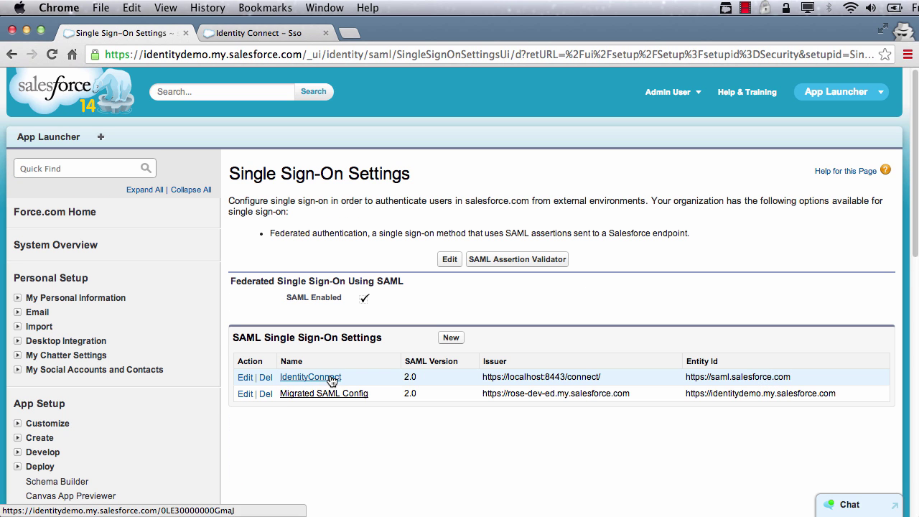
left_click(332, 378)
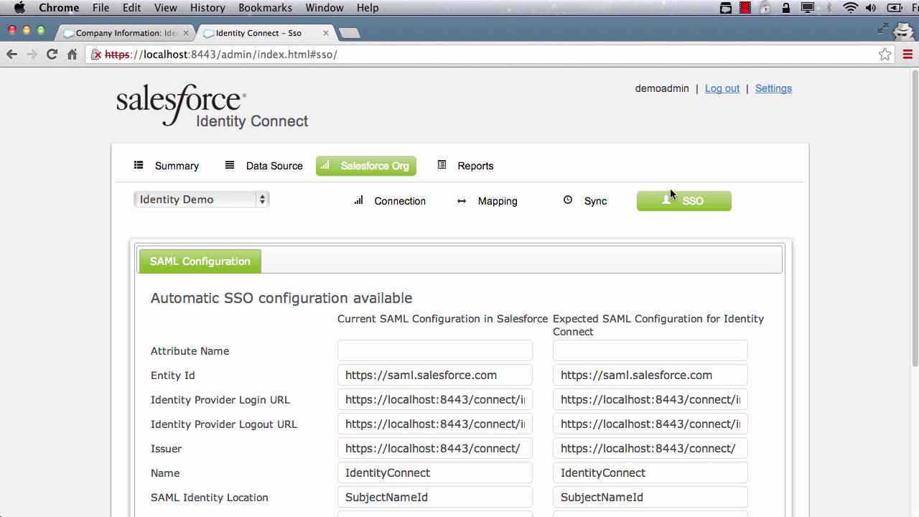
View the Synchronization Report's succeeded October 11, 2013 00:38 run details, then close them
left_click(480, 168)
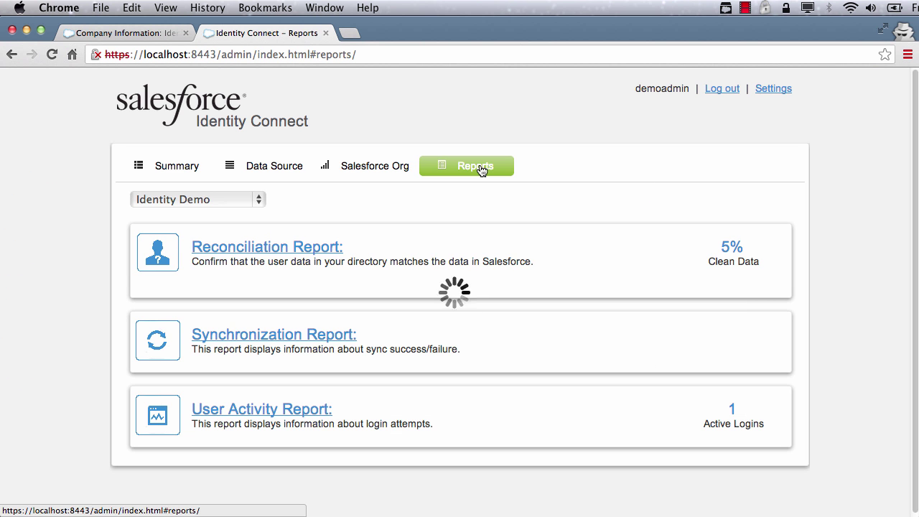
left_click(325, 340)
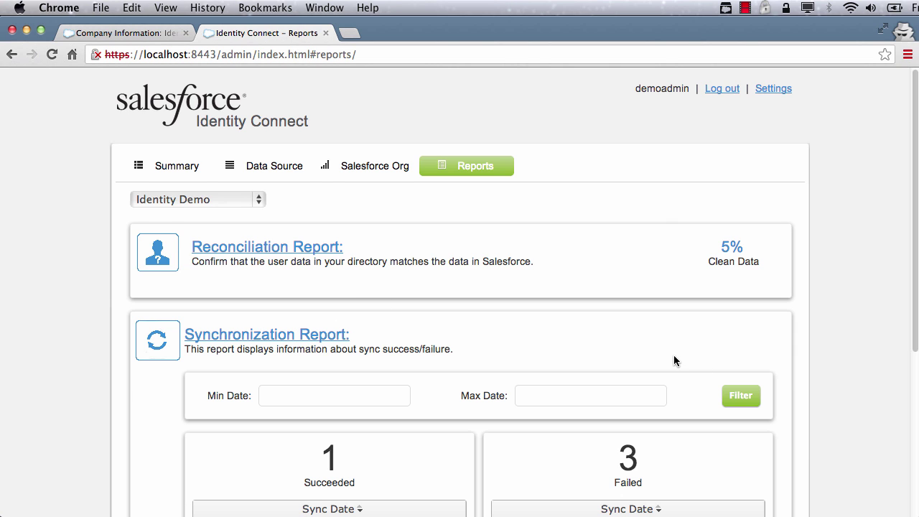
scroll(674, 361, "down", 5)
left_click(313, 301)
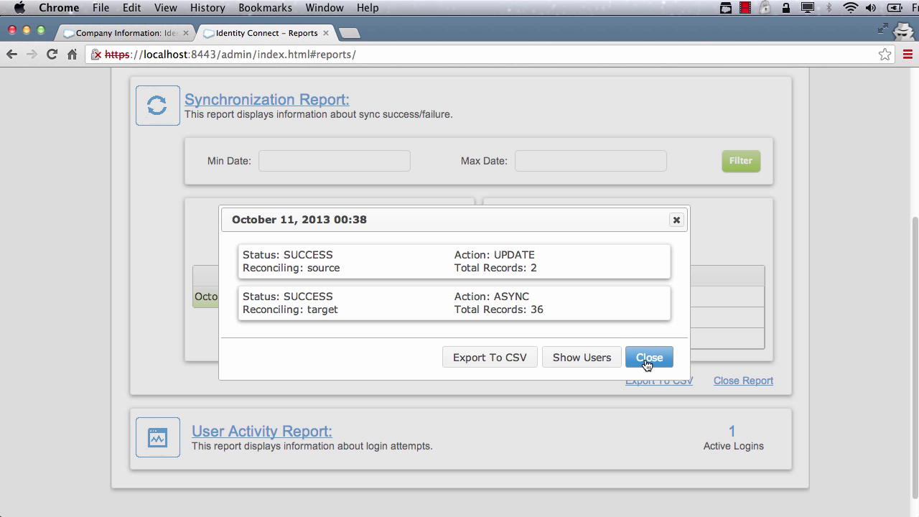
left_click(650, 358)
In My Domain login branding, uncheck Login Page and Google_Apps, leaving IdentityConnect, and save
left_click(122, 32)
left_click(61, 262)
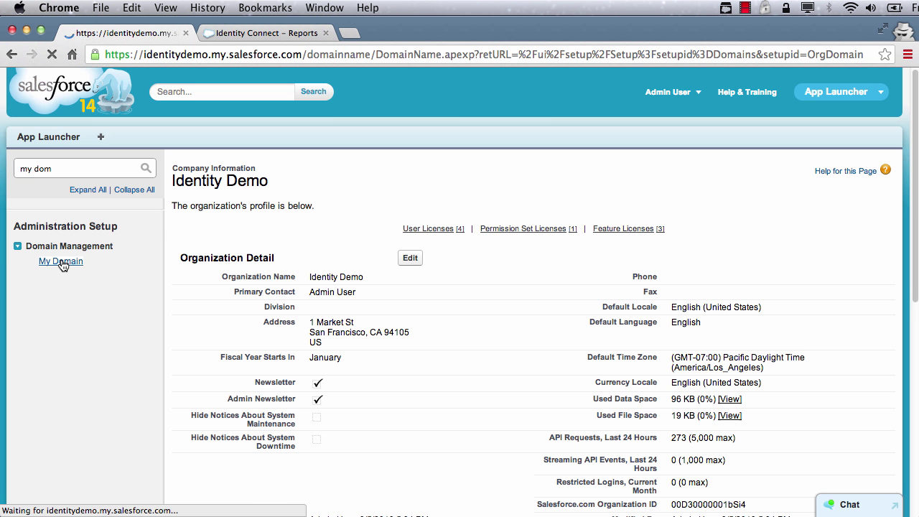
scroll(376, 266, "down", 8)
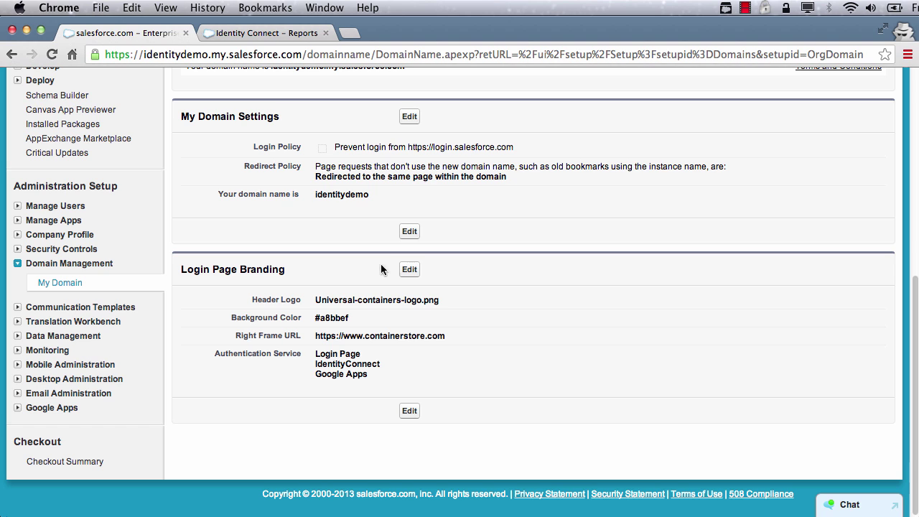
left_click(409, 269)
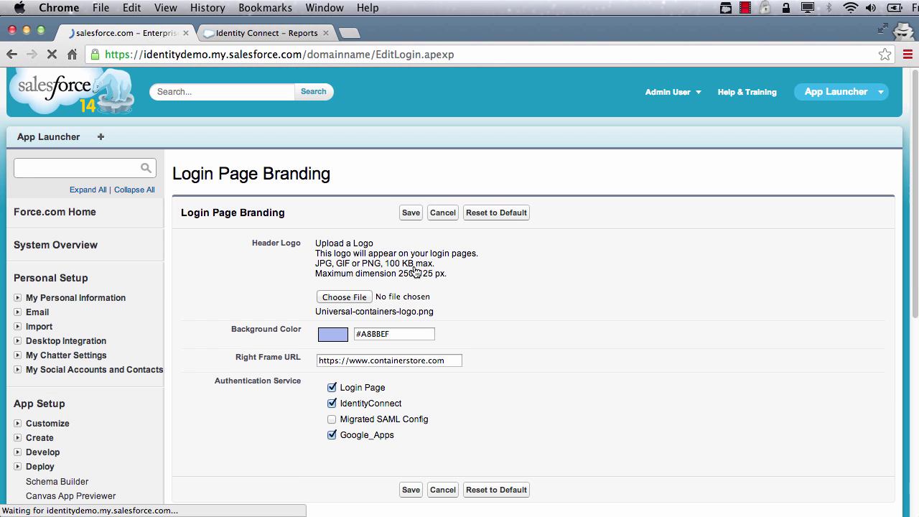
left_click(332, 387)
left_click(332, 435)
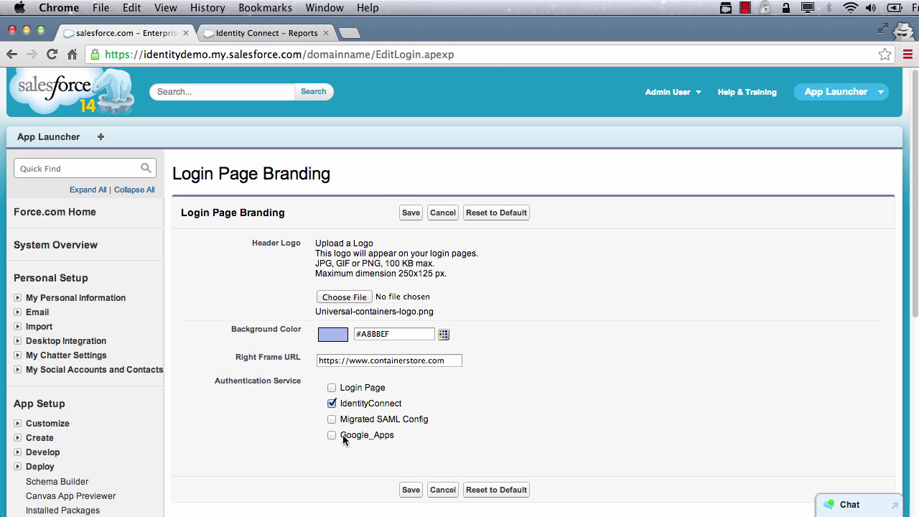
left_click(413, 491)
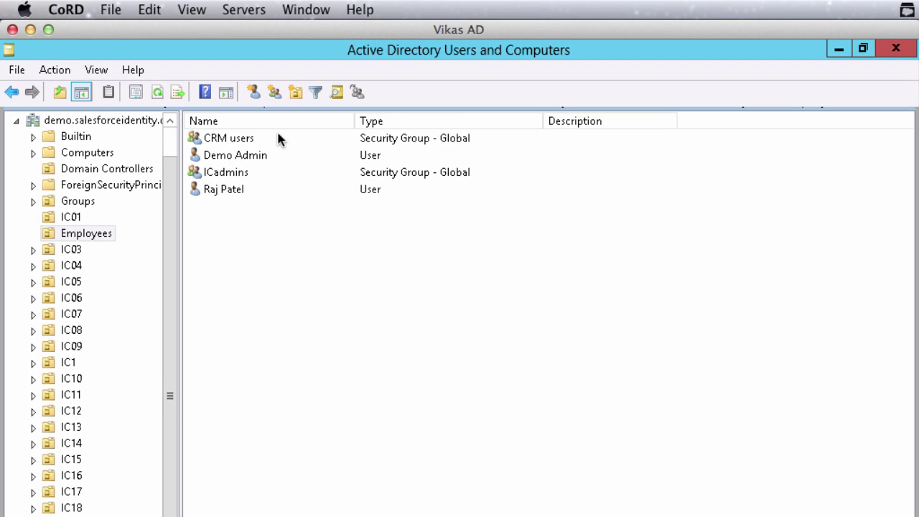
Create an Employees user with first and last name, logon name and password, without forced password change
left_click(253, 93)
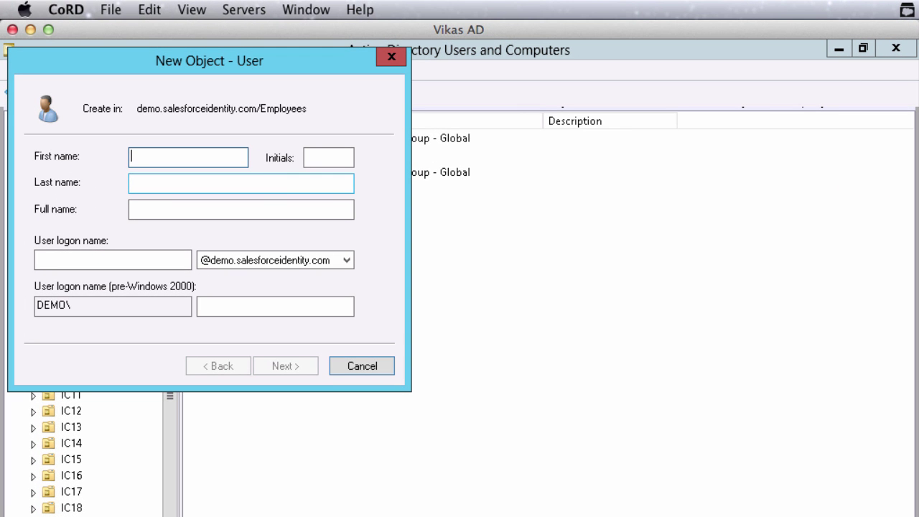
key("Tab")
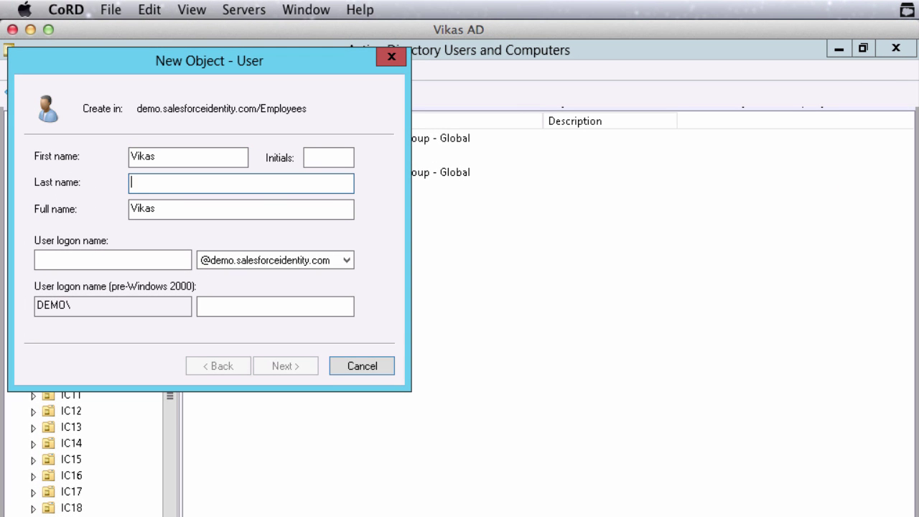
key("Tab")
key("Tab")
key("Tab")
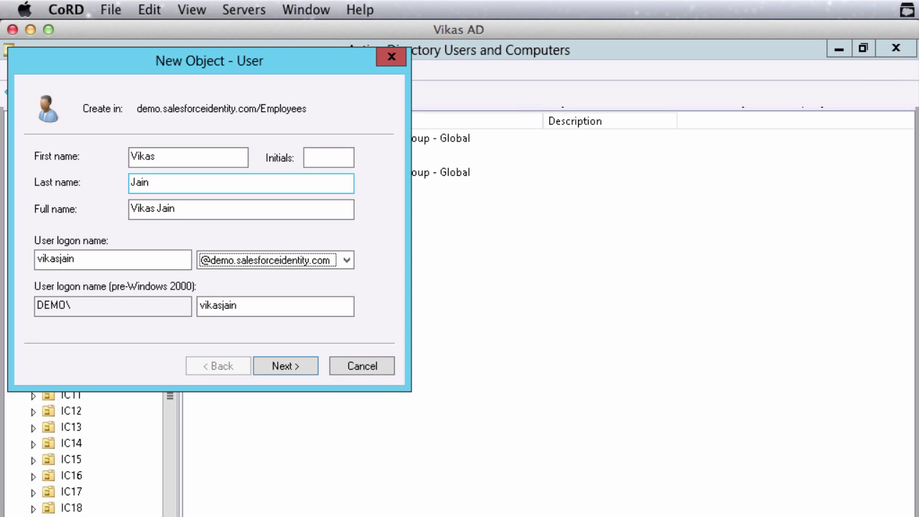
left_click(295, 366)
type("******")
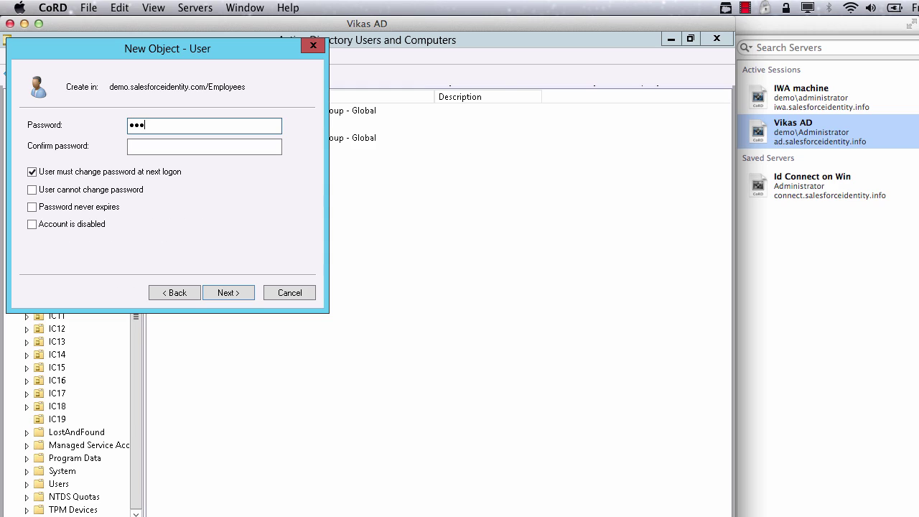
type("**")
key("Tab")
type("********")
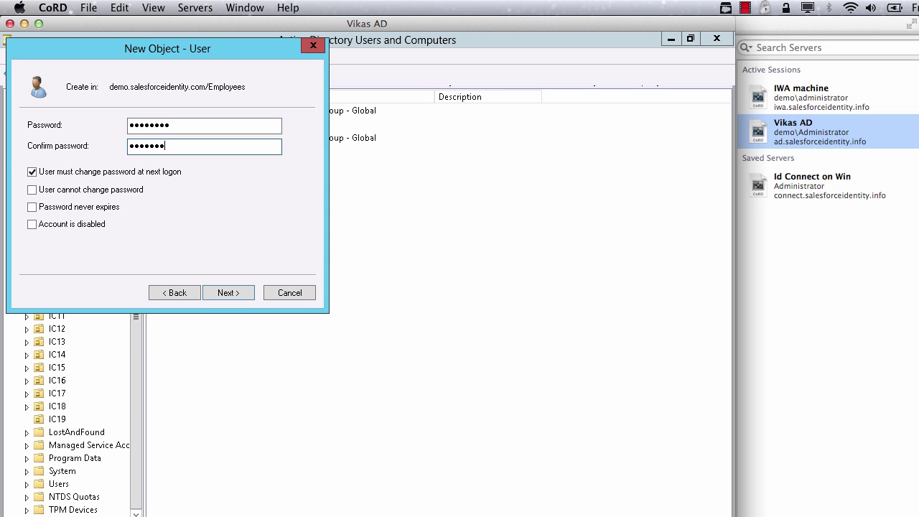
left_click(32, 171)
left_click(229, 287)
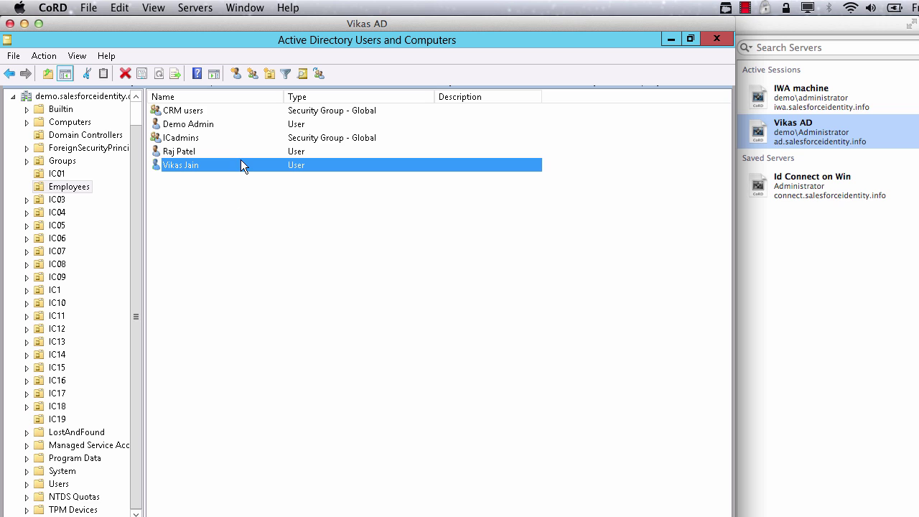
Open the new user's properties and enter their e-mail address
double_click(241, 160)
left_click(321, 372)
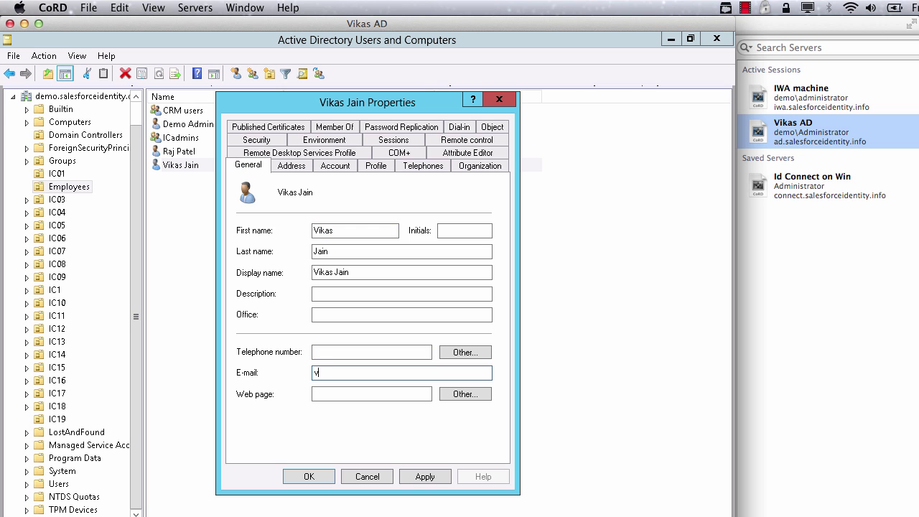
Save the user's e-mail, then go to the identitydemo Salesforce login address
left_click(310, 477)
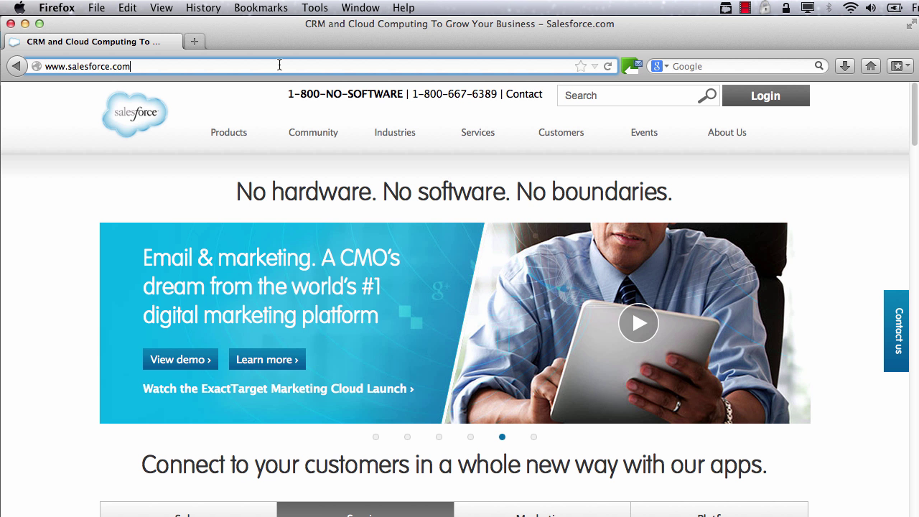
type("identity")
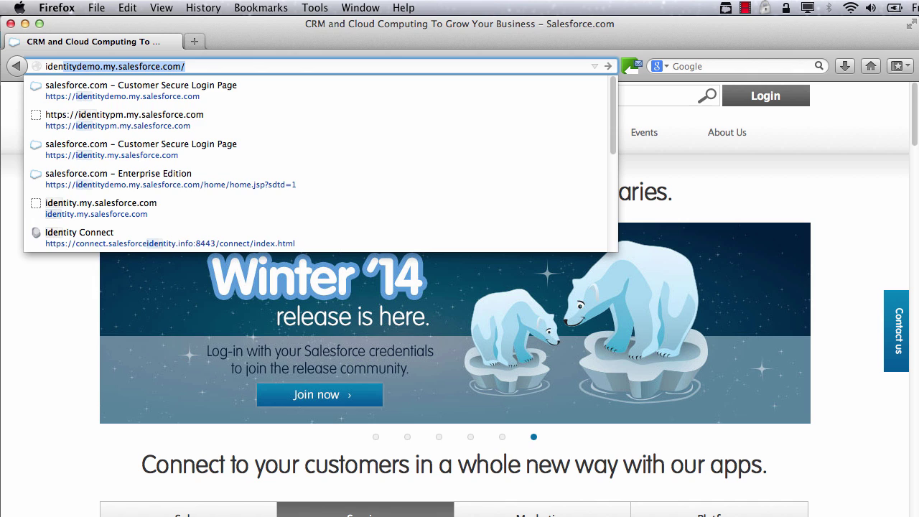
key("Return")
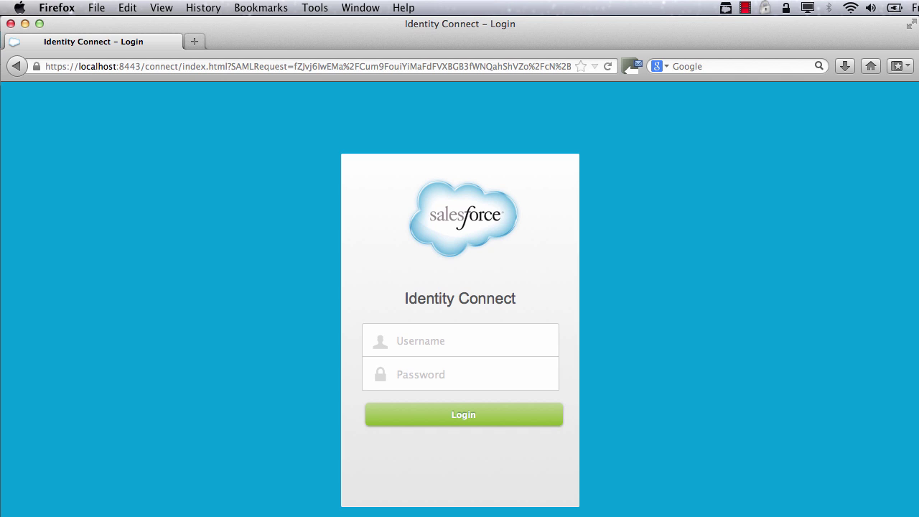
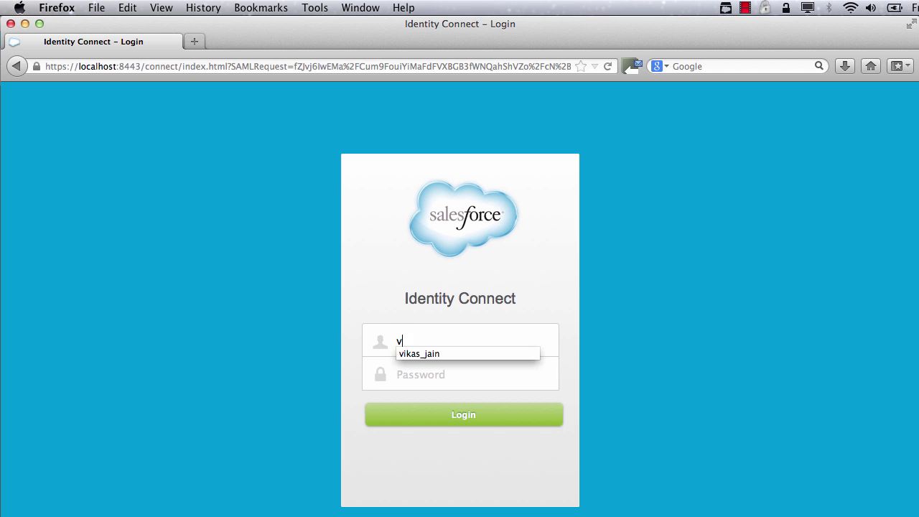
Sign in on the Identity Connect page with the new user's logon name and password, dismissing Chatter
key("Tab")
type("********")
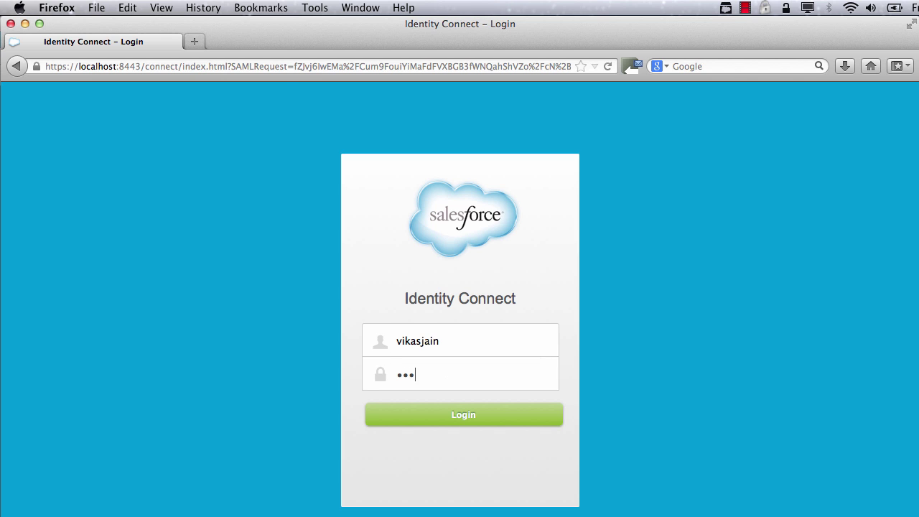
key("Return")
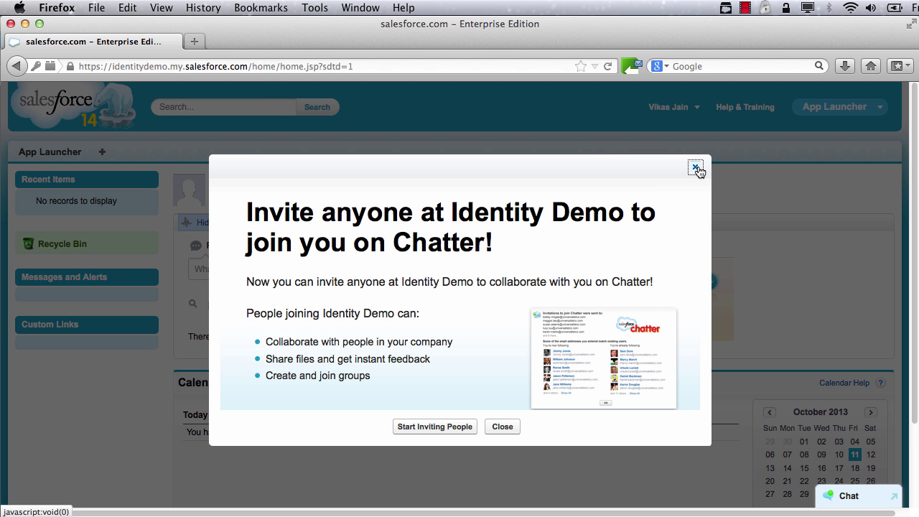
left_click(696, 168)
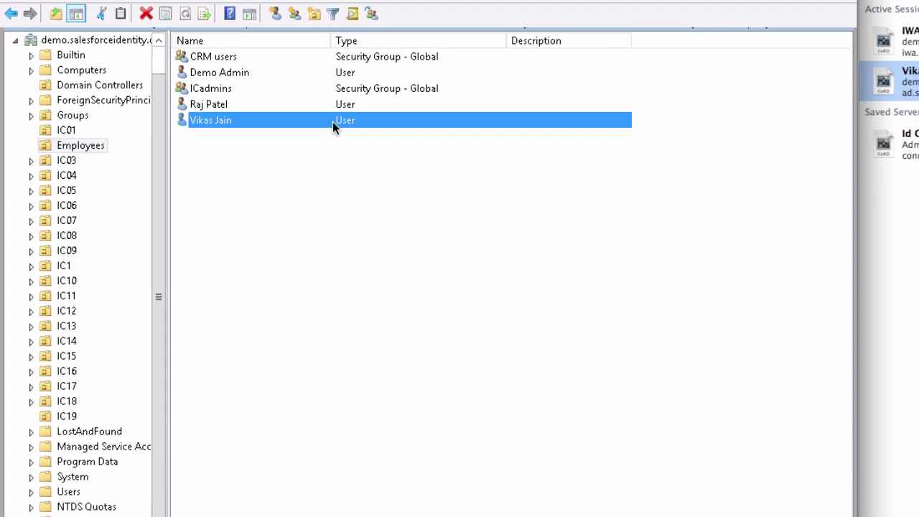
Add a work telephone number to the new user's General properties and check their Salesforce profile
double_click(357, 99)
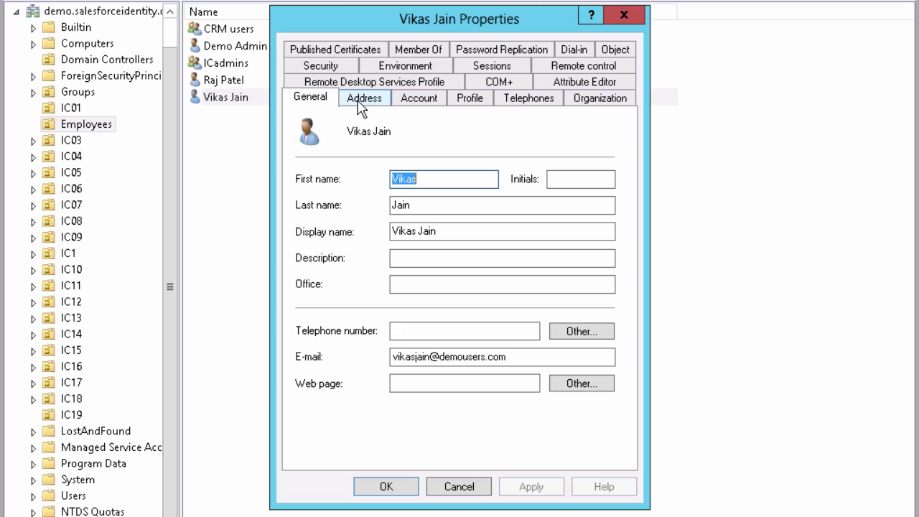
left_click(443, 331)
type("415-")
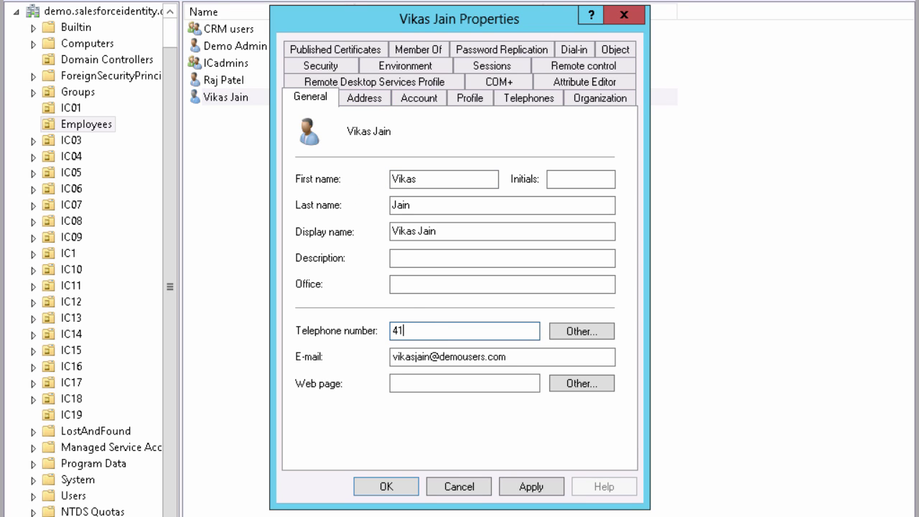
type("000-0000")
left_click(403, 486)
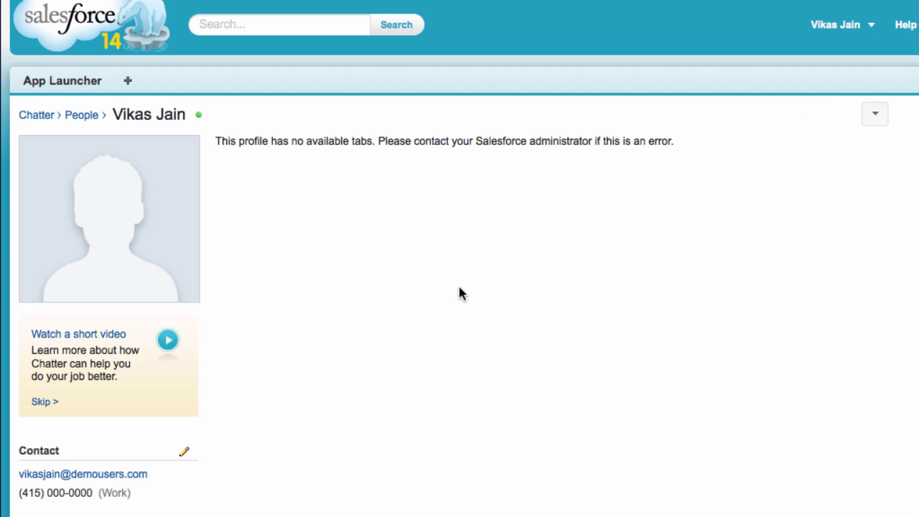
scroll(460, 292, "down", 3)
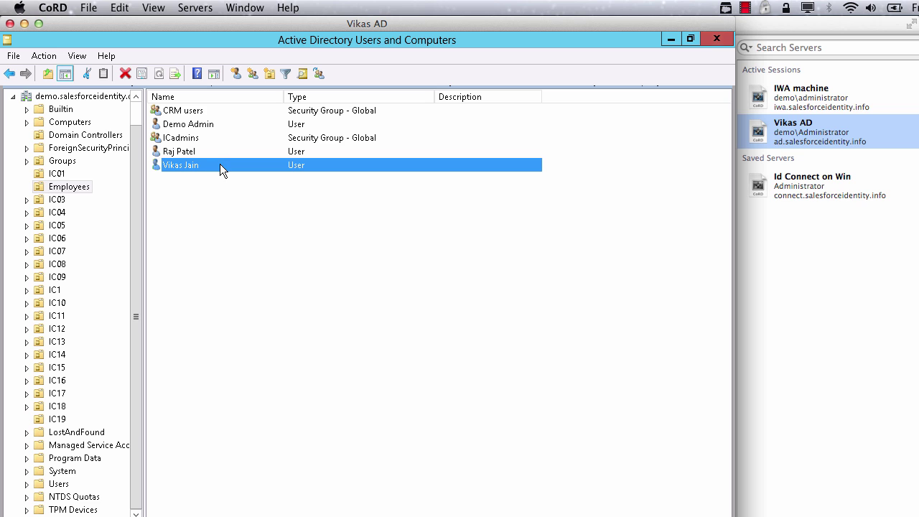
Disable the new user's account and confirm their Salesforce sign-in is refused
right_click(221, 165)
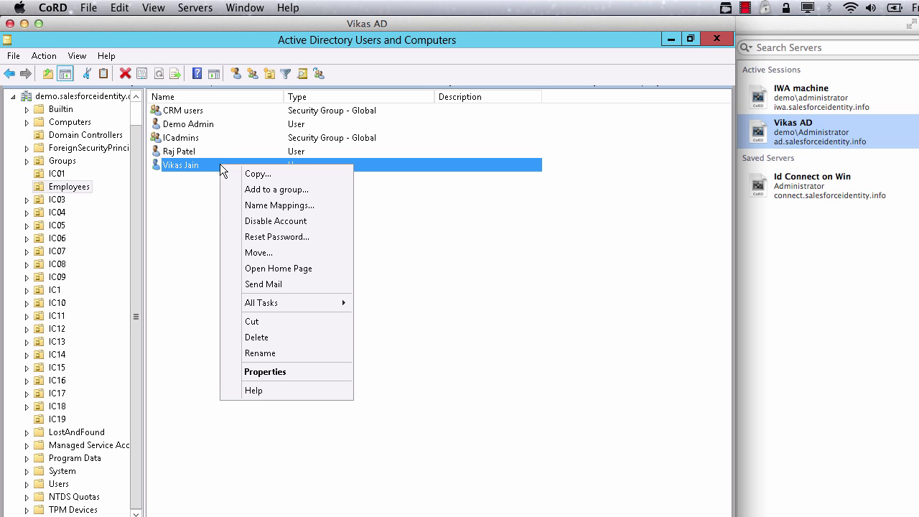
left_click(256, 223)
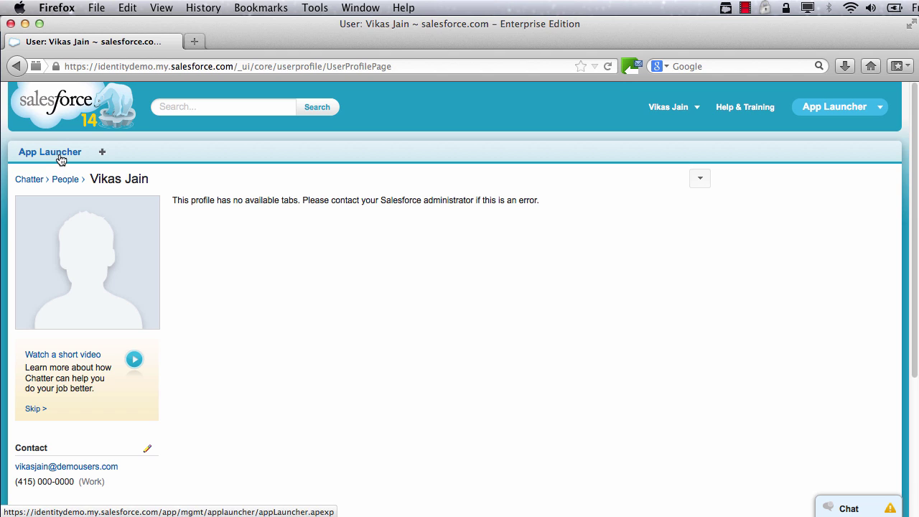
left_click(59, 155)
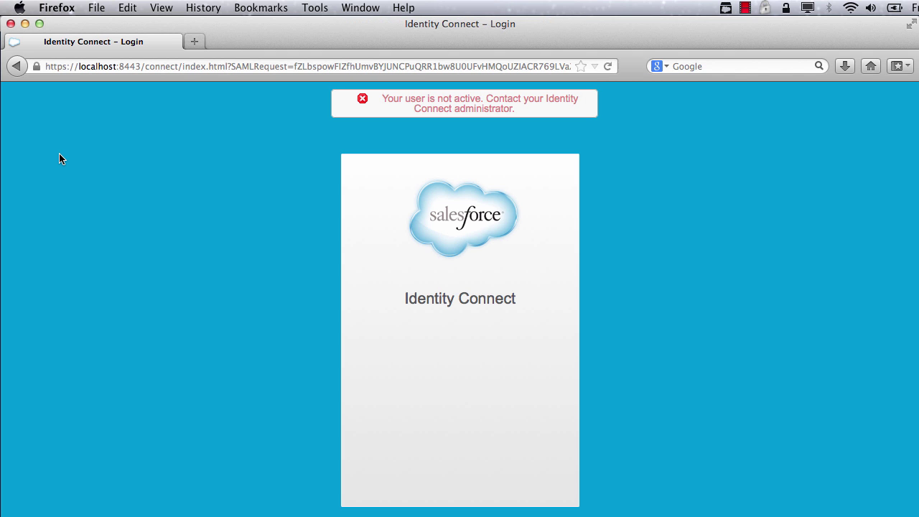